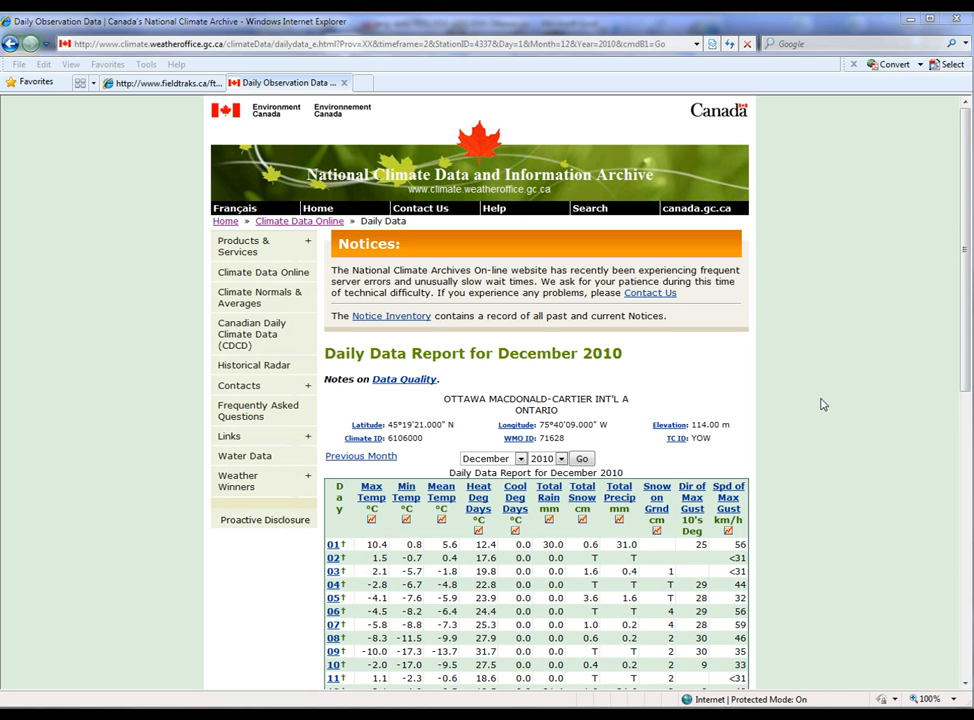
{"action": "scroll", "coordinate": [822, 403], "scroll_direction": "down", "scroll_amount": 5}
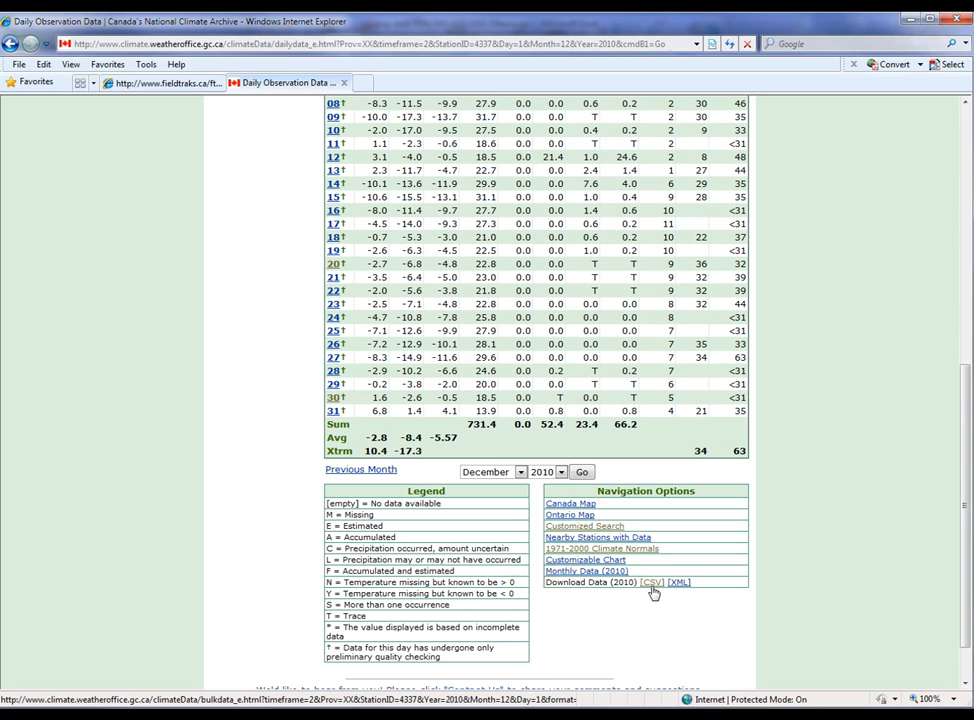
{"action": "left_click", "coordinate": [651, 584]}
{"action": "left_click", "coordinate": [40, 715]}
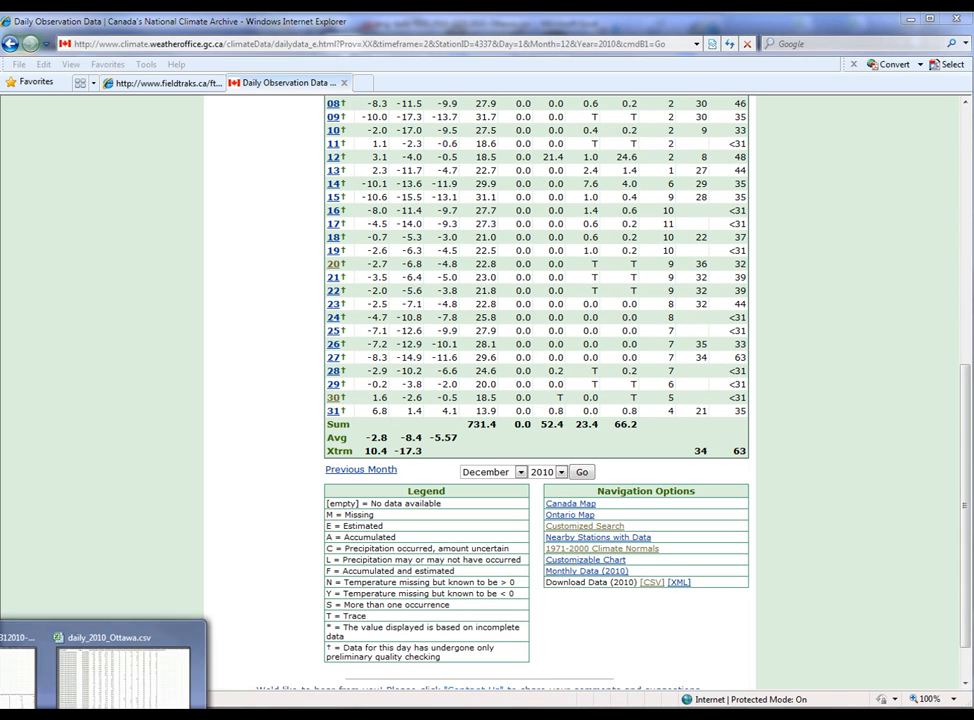
{"action": "left_click", "coordinate": [110, 660]}
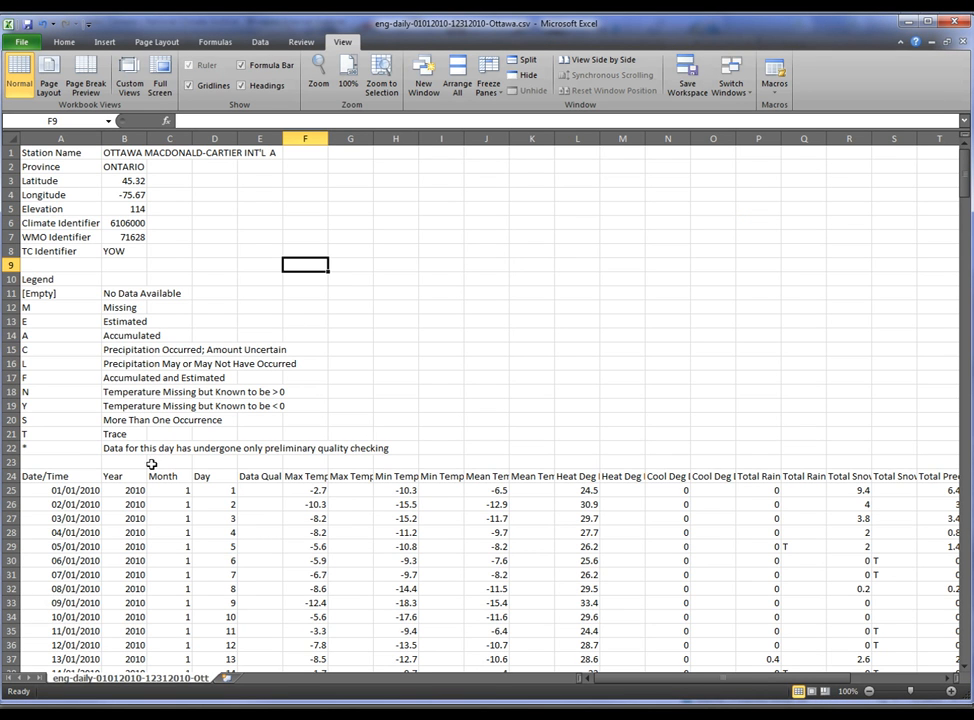
- Examine the station and legend block in rows 1 to 23, the column headings in row 24 and the daily records below
{"action": "left_click_drag", "start_coordinate": [10, 462], "coordinate": [18, 150]}
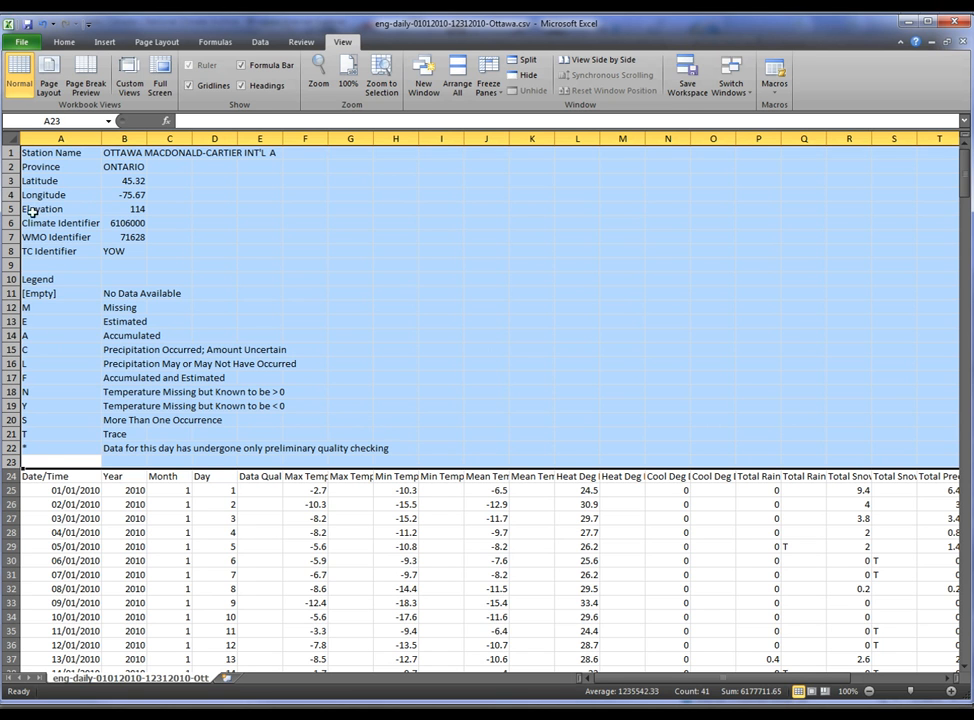
{"action": "left_click", "coordinate": [10, 476]}
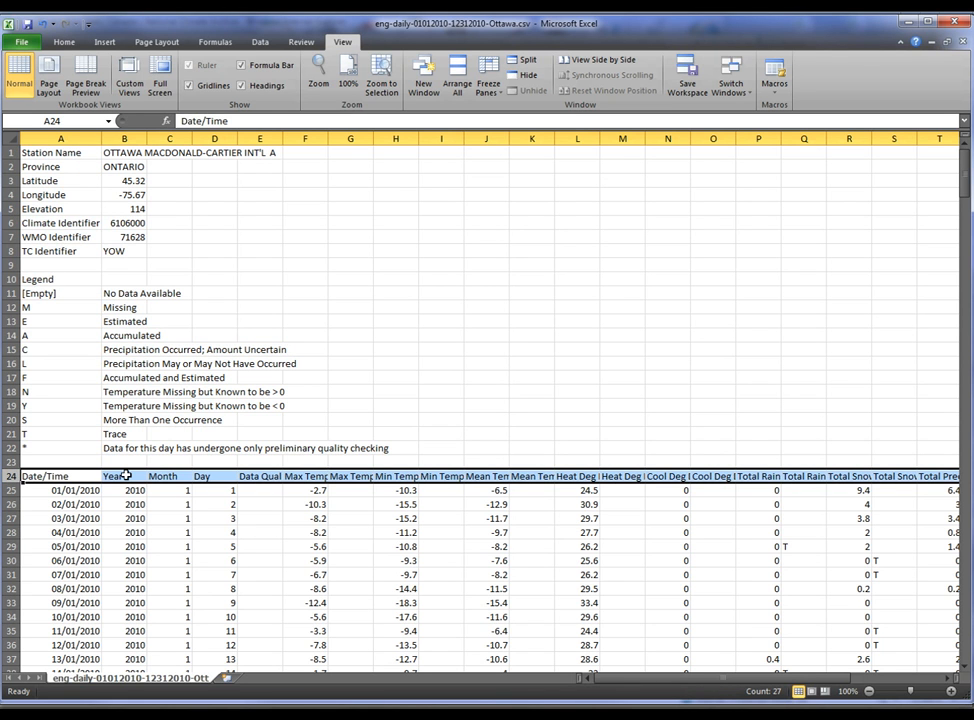
{"action": "left_click_drag", "start_coordinate": [87, 491], "coordinate": [564, 651]}
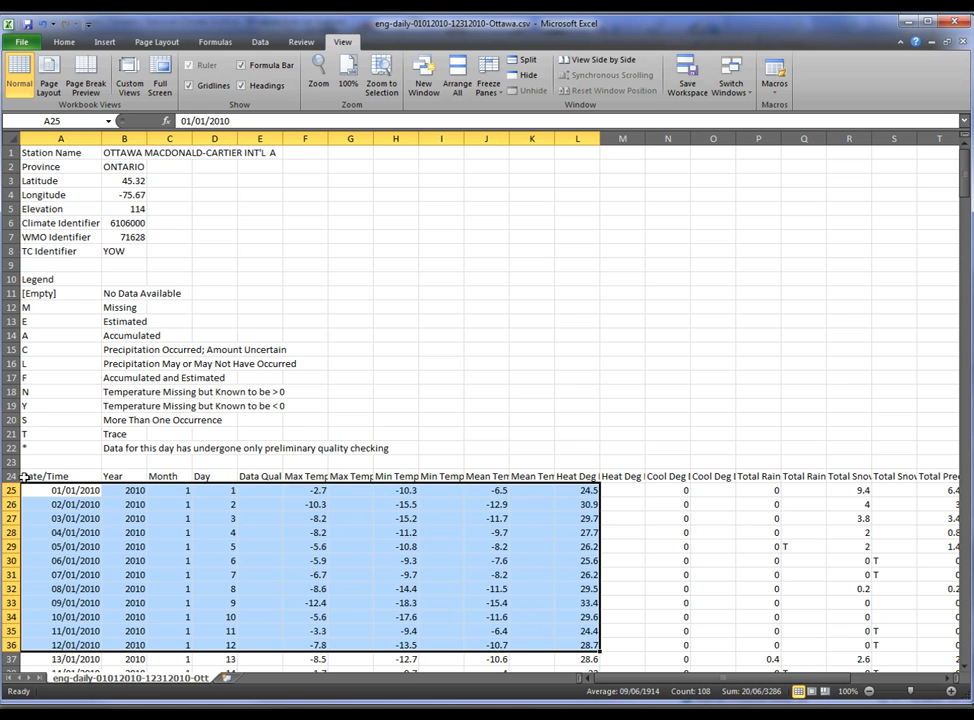
{"action": "left_click_drag", "start_coordinate": [11, 460], "coordinate": [15, 145]}
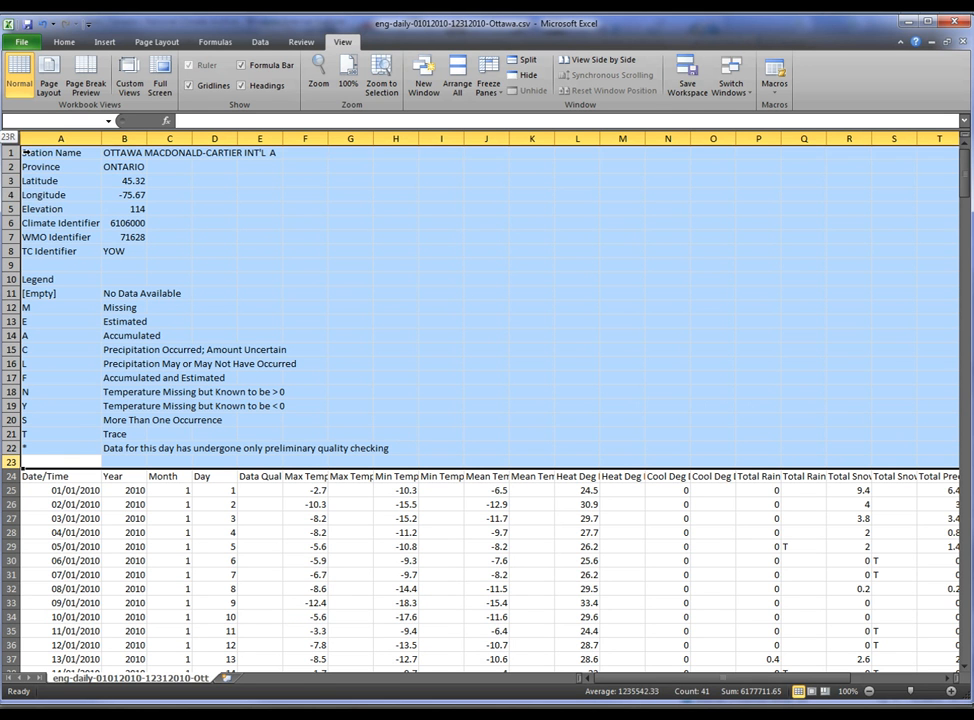
{"action": "left_click", "coordinate": [76, 546]}
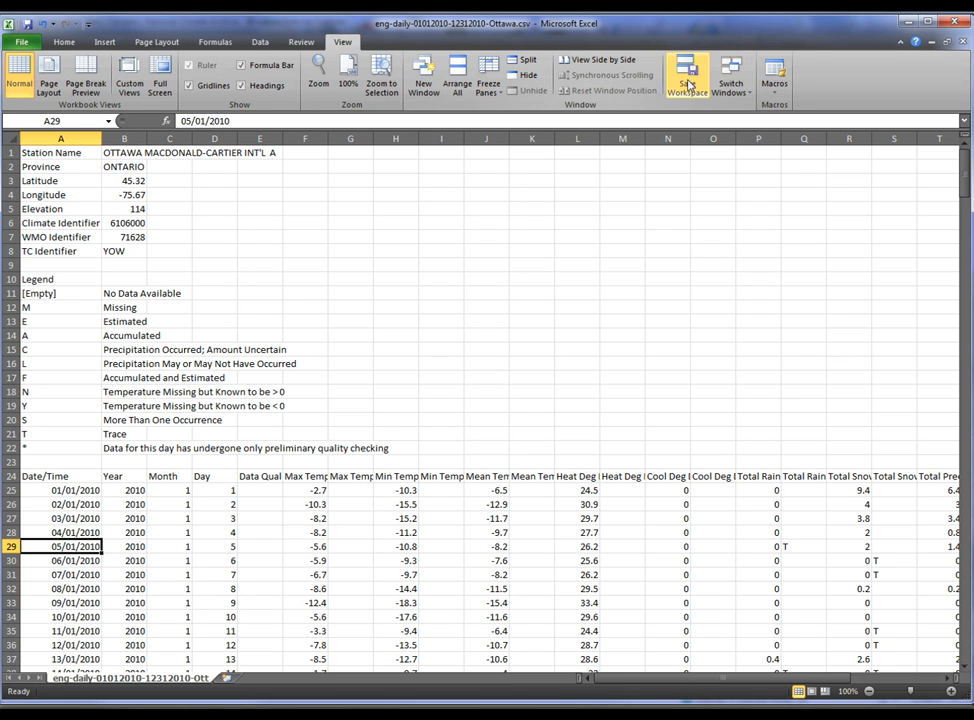
- Switch to the daily_2010_Ottawa.csv workbook and examine its station name, date and weather columns from the heading row down
{"action": "left_click", "coordinate": [731, 82]}
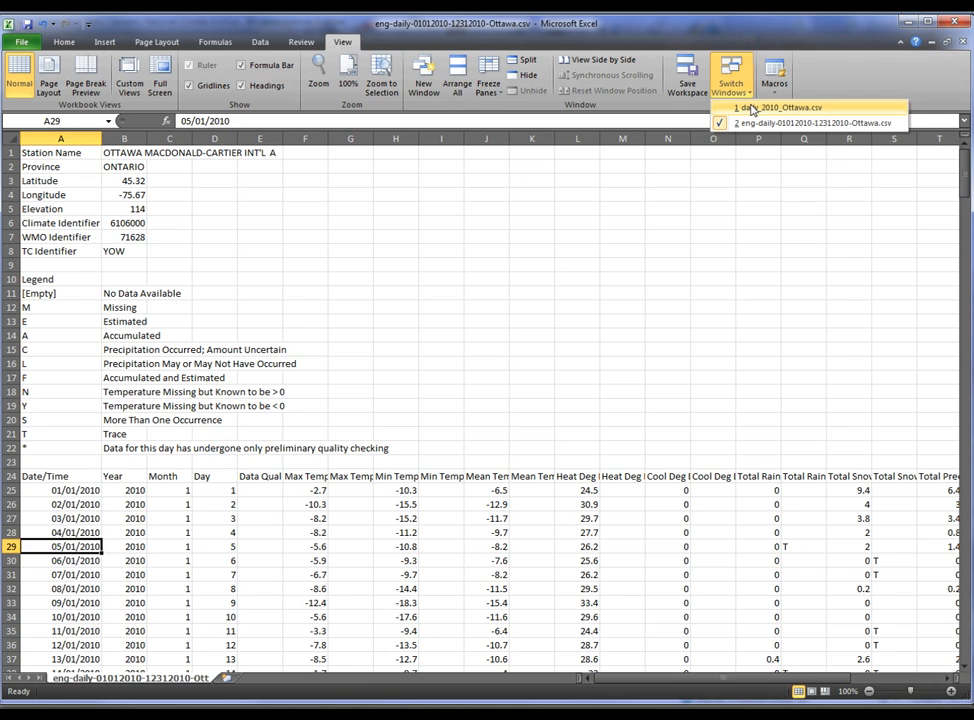
{"action": "left_click", "coordinate": [752, 108]}
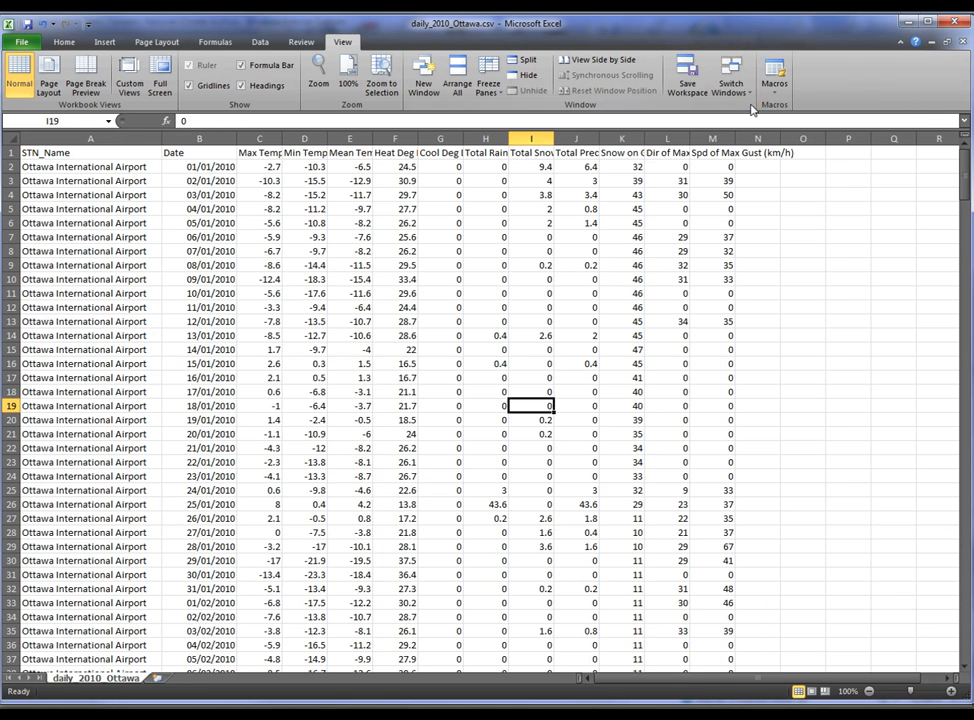
{"action": "left_click", "coordinate": [88, 154]}
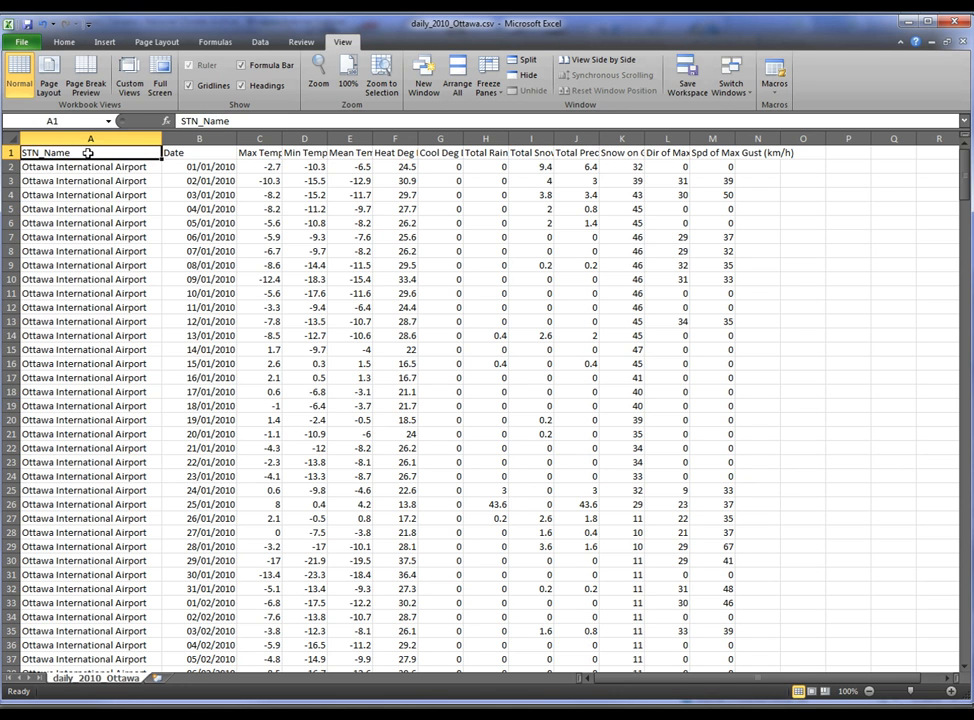
{"action": "left_click_drag", "start_coordinate": [88, 154], "coordinate": [729, 511]}
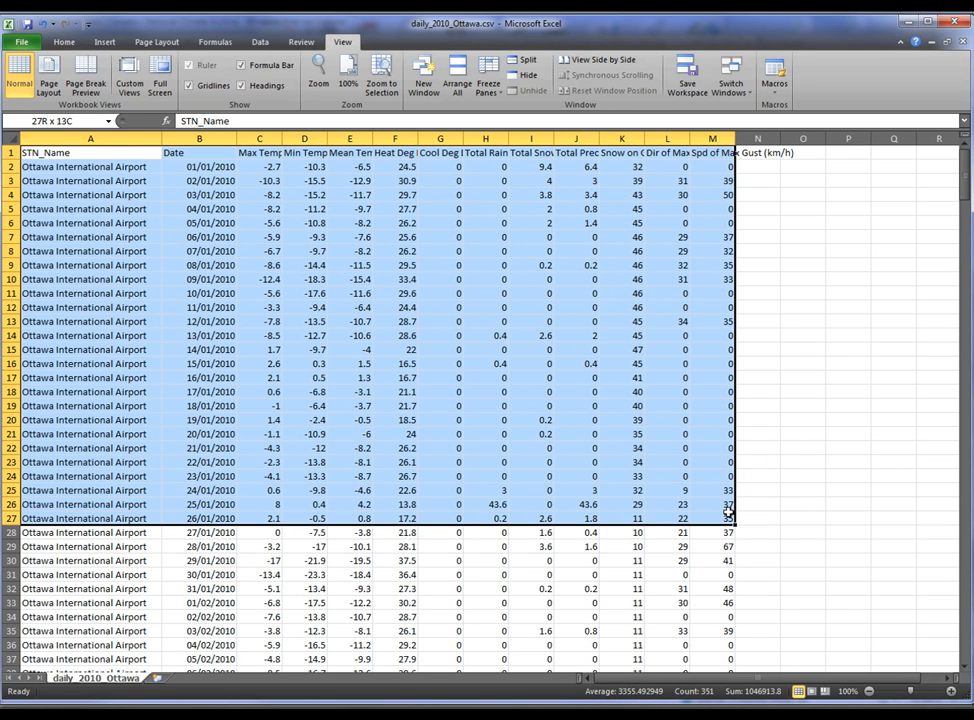
{"action": "left_click_drag", "start_coordinate": [729, 511], "coordinate": [729, 508]}
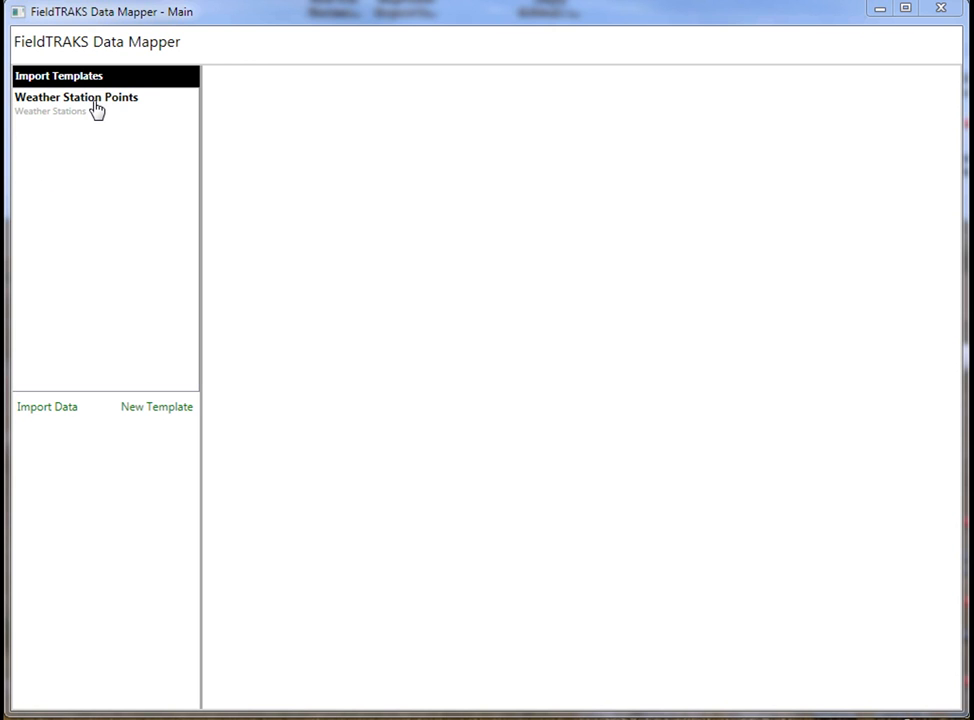
- Create a new import template in FieldTRAKS Data Mapper and name it Weather Station Data
{"action": "left_click", "coordinate": [165, 408]}
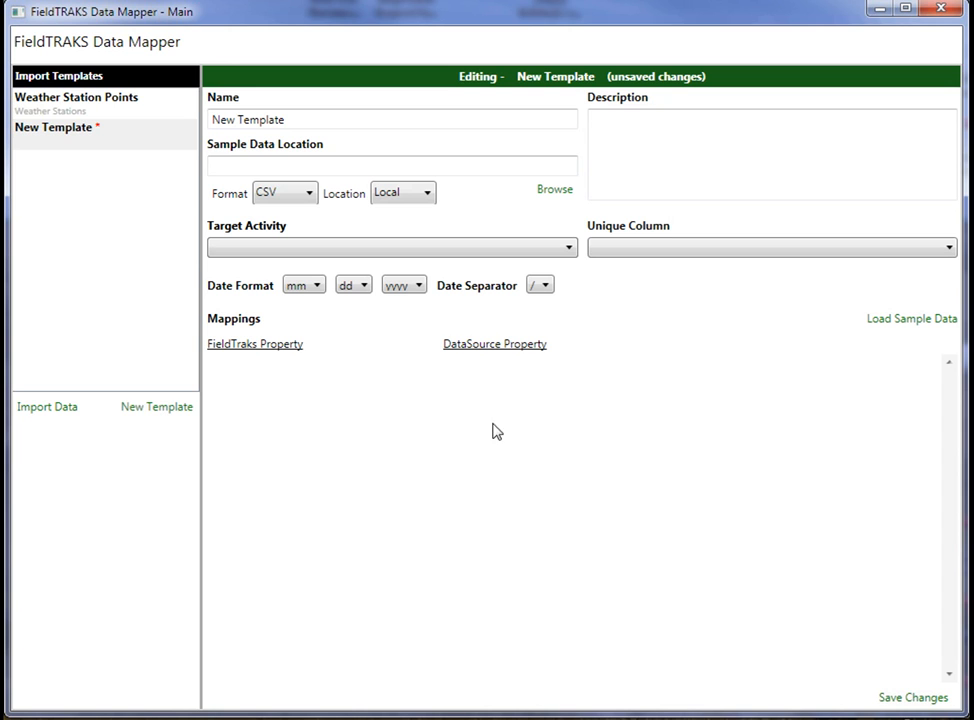
{"action": "left_click_drag", "start_coordinate": [297, 118], "coordinate": [164, 115]}
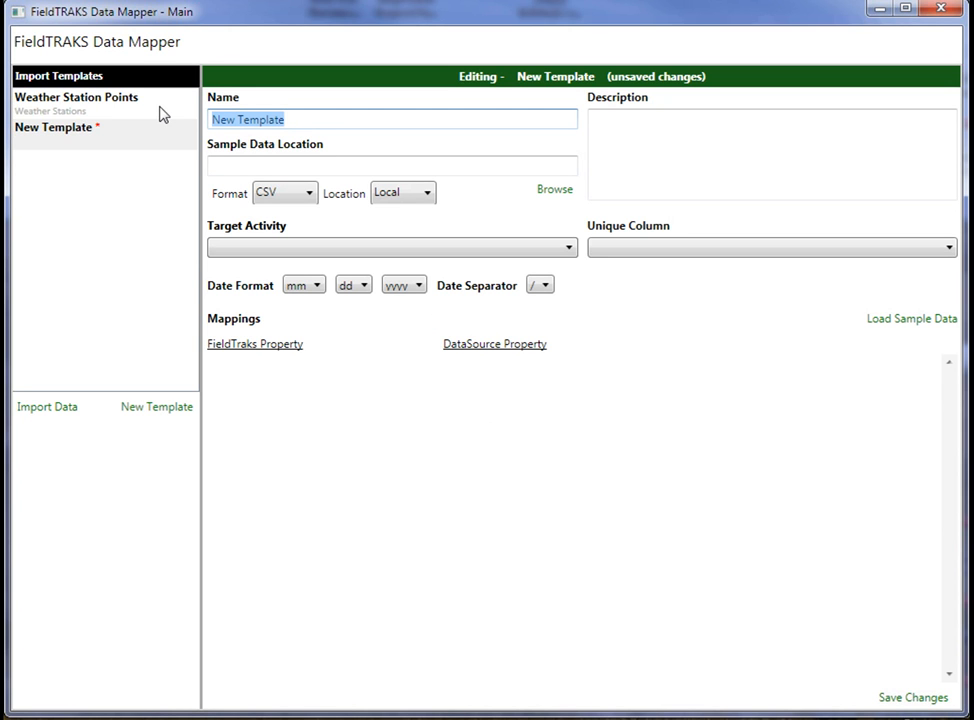
{"action": "type", "text": "Weate"}
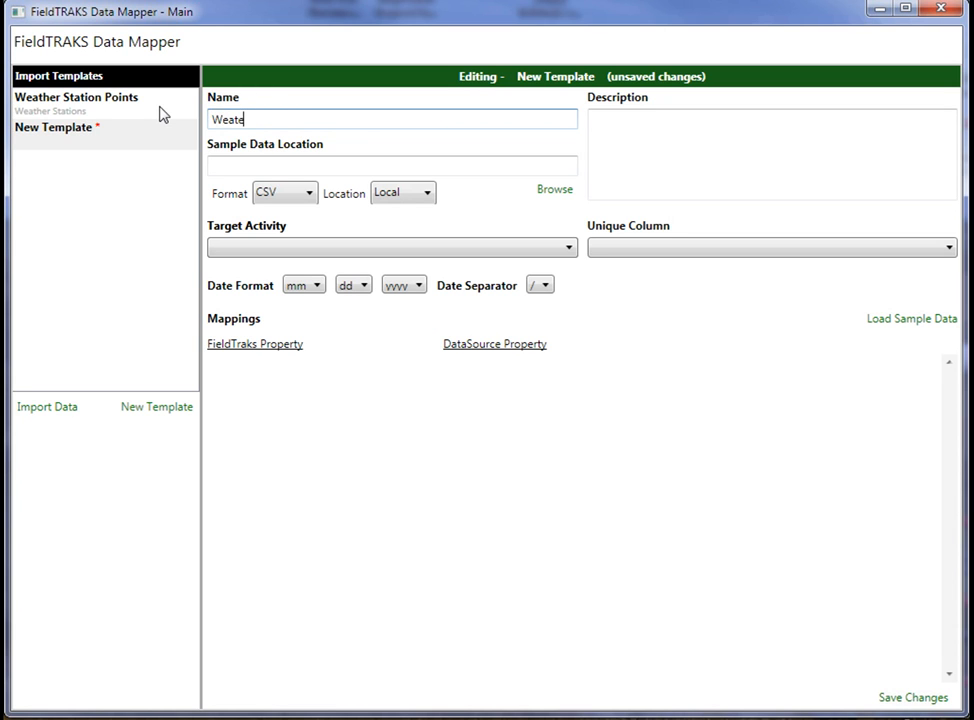
{"action": "key", "text": "BackSpace"}
{"action": "type", "text": "her Station"}
{"action": "key", "text": "BackSpace"}
{"action": "key", "text": "BackSpace"}
{"action": "key", "text": "BackSpace"}
{"action": "type", "text": "ion Date"}
- Set the template's sample data location to daily_2010_Ottawa.csv in the STN Data folder, with CSV as the format
{"action": "left_click", "coordinate": [556, 191]}
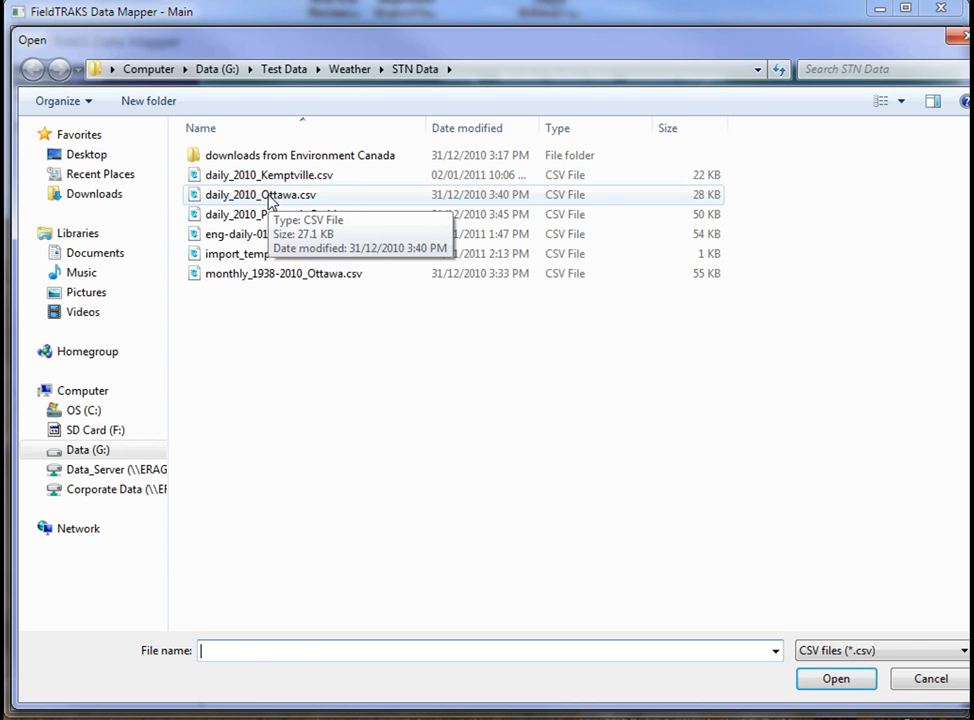
{"action": "left_click", "coordinate": [268, 196]}
{"action": "left_click", "coordinate": [836, 679]}
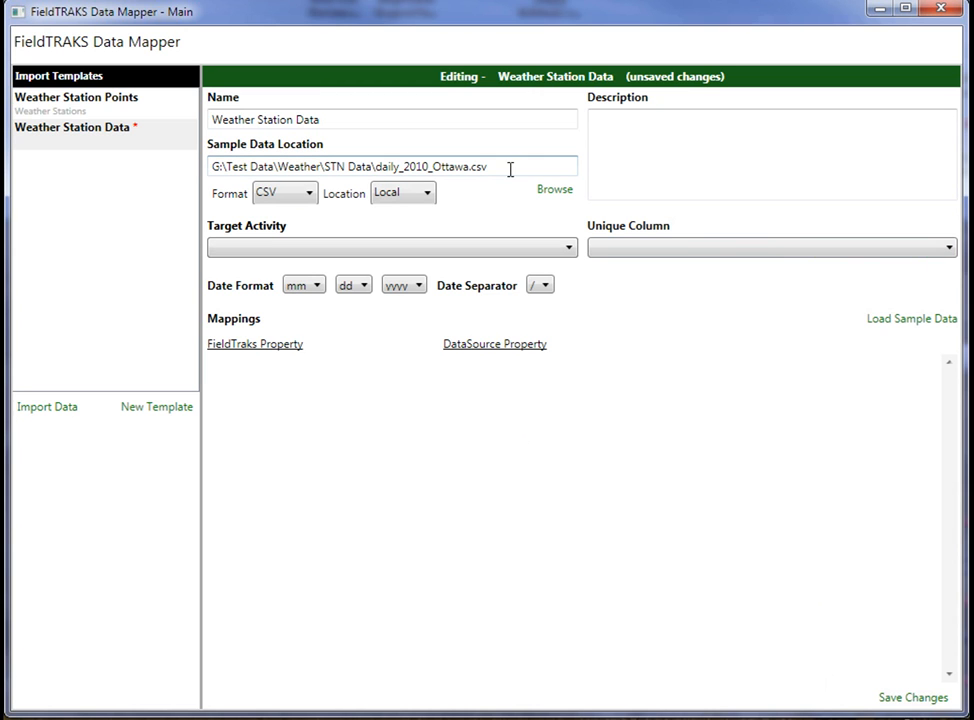
{"action": "left_click", "coordinate": [277, 196]}
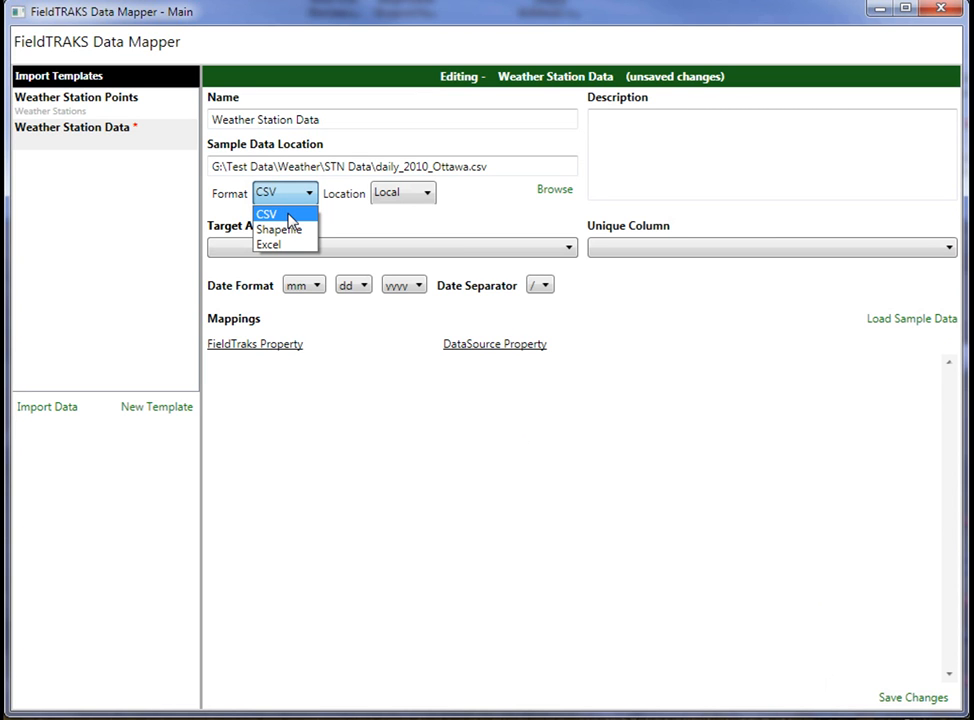
{"action": "left_click", "coordinate": [288, 217]}
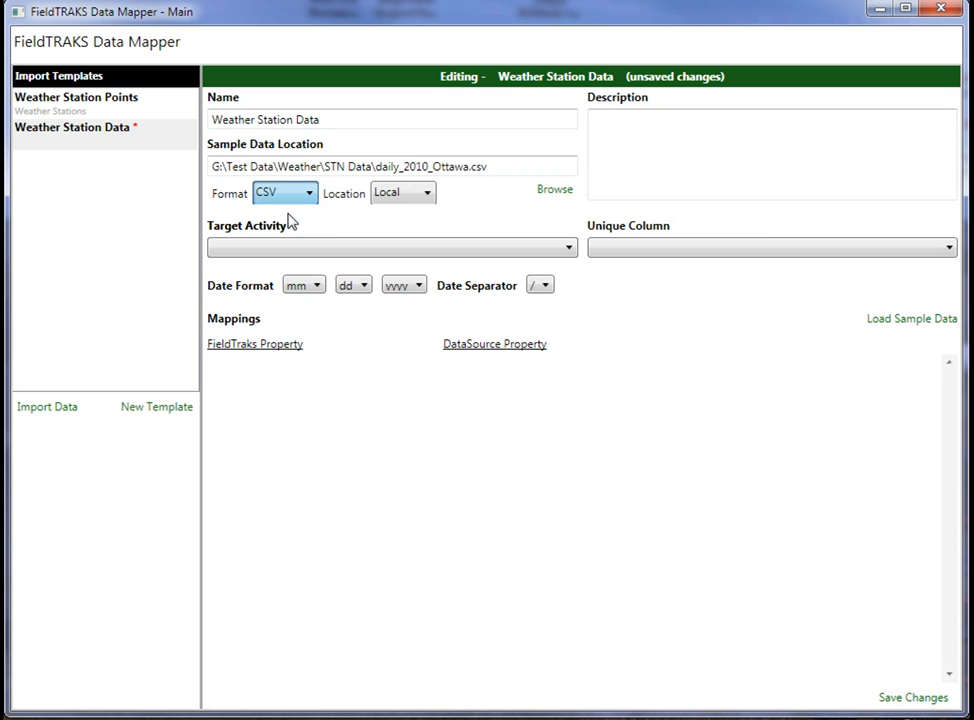
{"action": "left_click", "coordinate": [552, 190]}
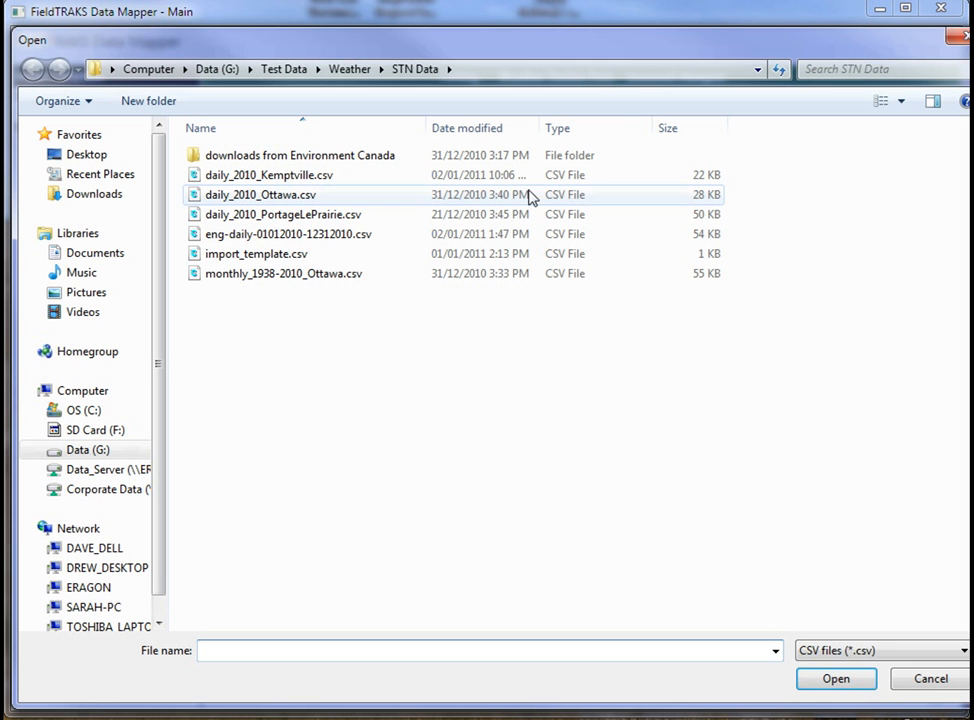
{"action": "left_click", "coordinate": [274, 196]}
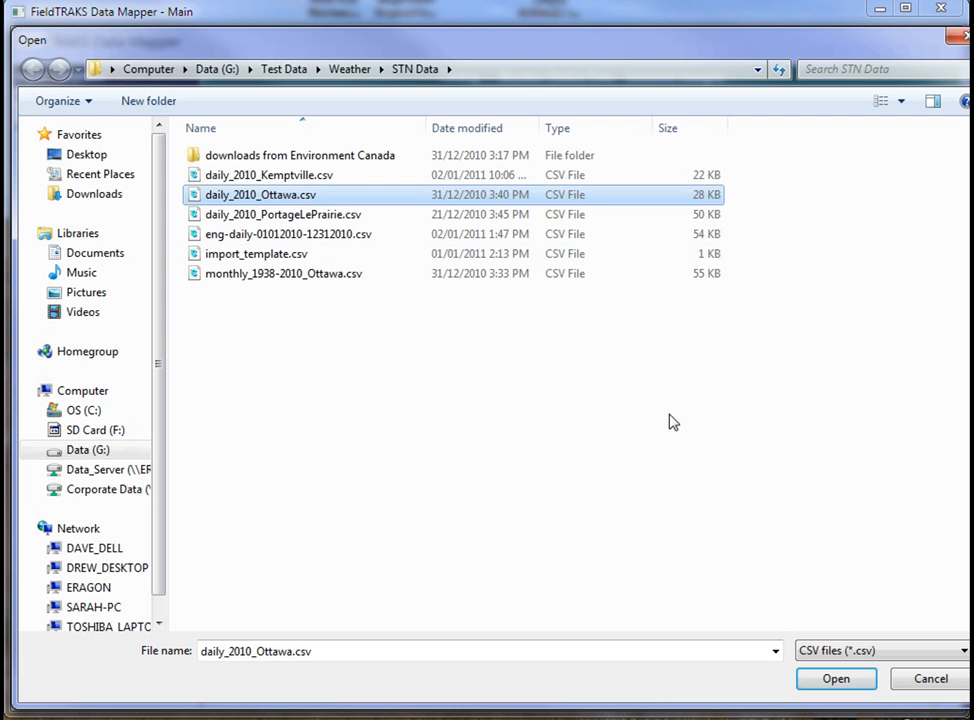
{"action": "left_click", "coordinate": [838, 684]}
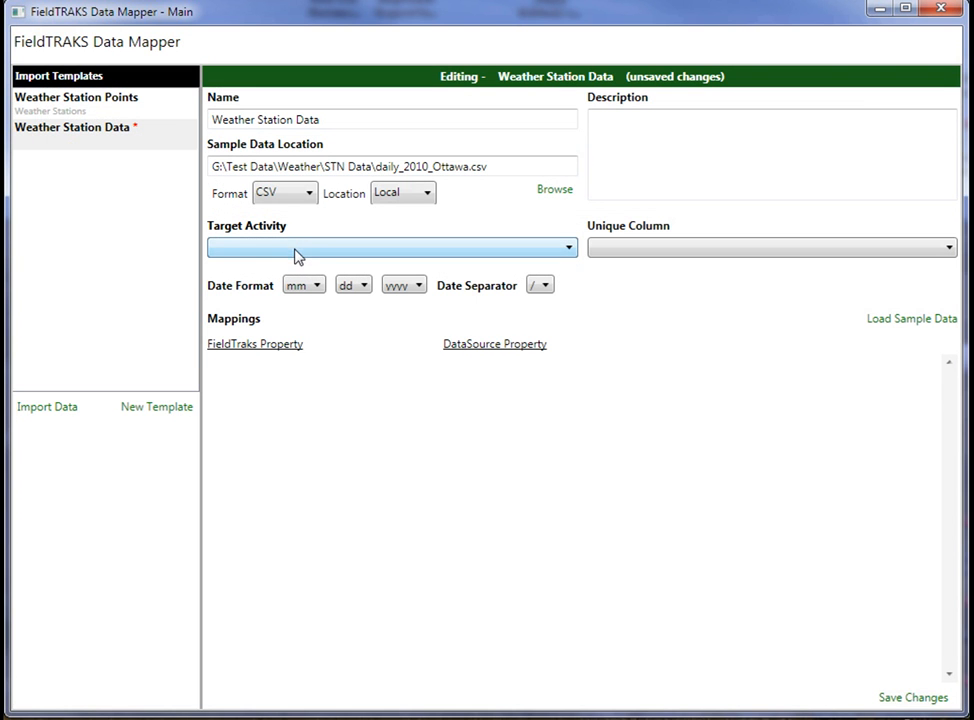
- Set the template's target activity to Weather - Daily Summary
{"action": "left_click", "coordinate": [296, 254]}
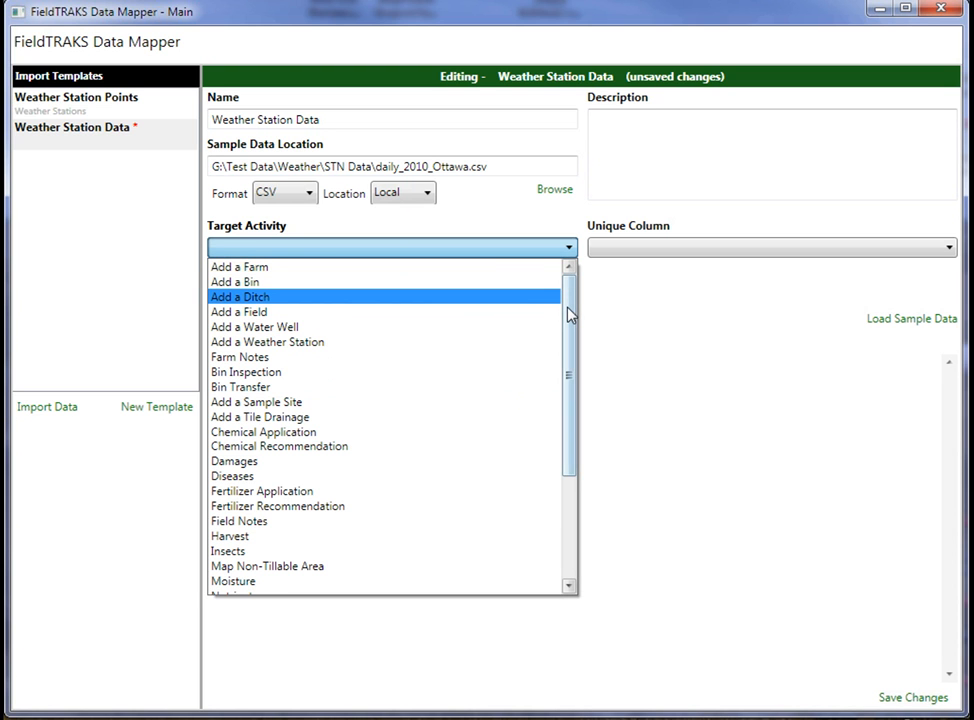
{"action": "left_click_drag", "start_coordinate": [569, 314], "coordinate": [574, 436]}
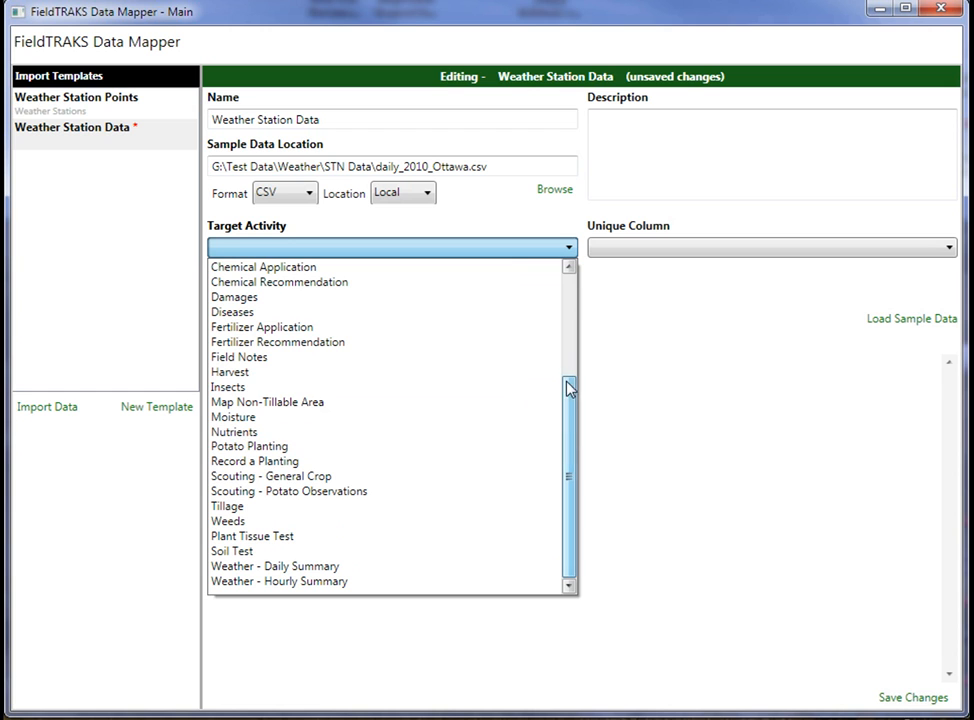
{"action": "left_click", "coordinate": [298, 568]}
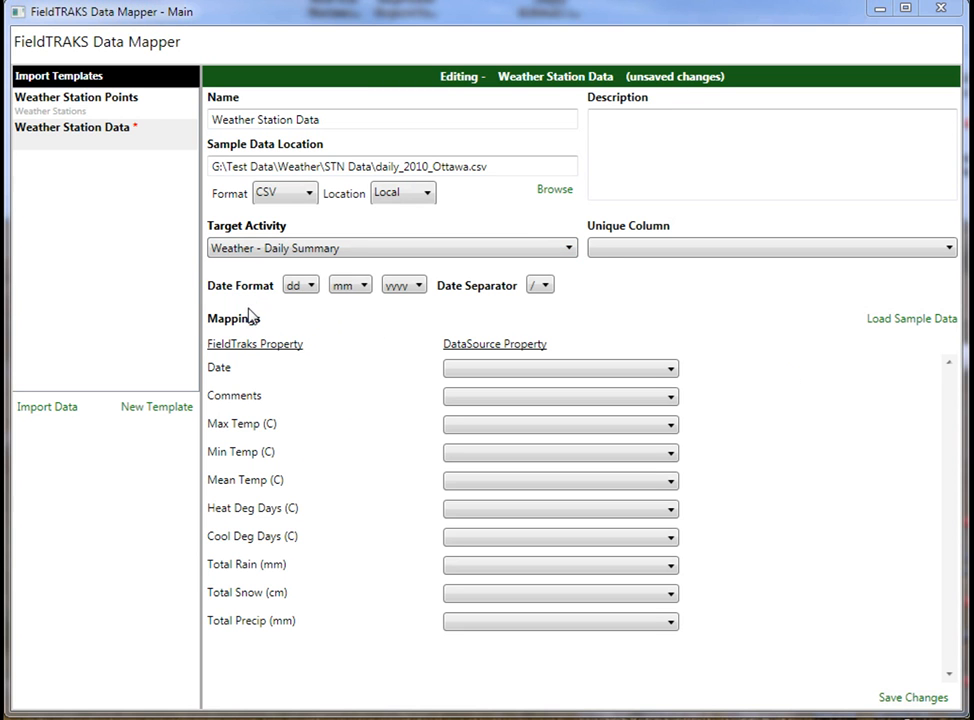
- Load the sample data and set STN_Name as the unique column
{"action": "left_click", "coordinate": [916, 322]}
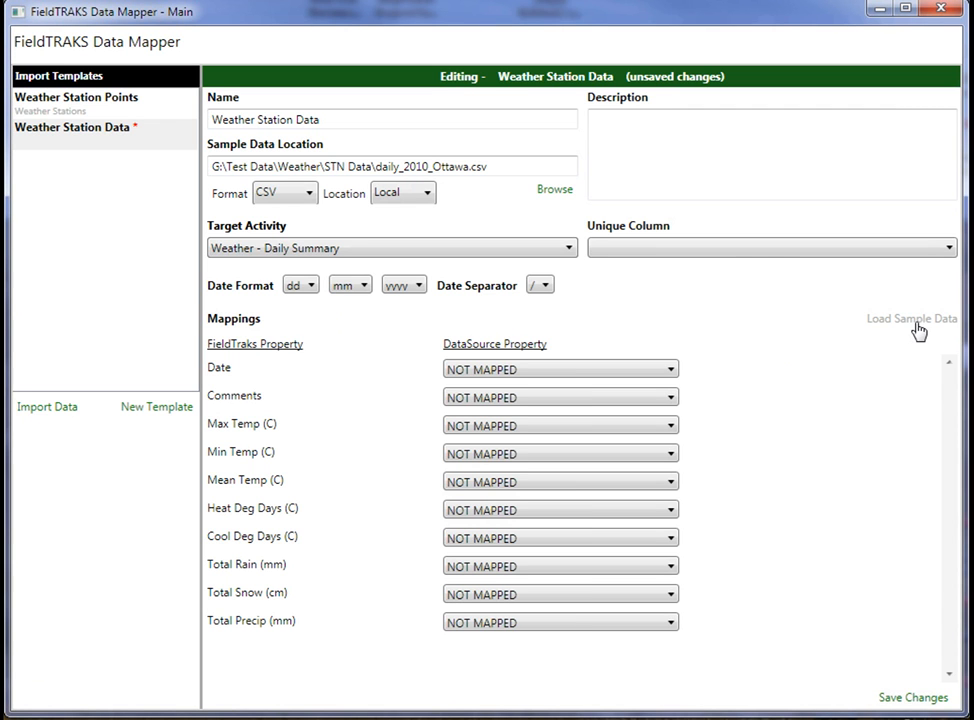
{"action": "left_click", "coordinate": [769, 255]}
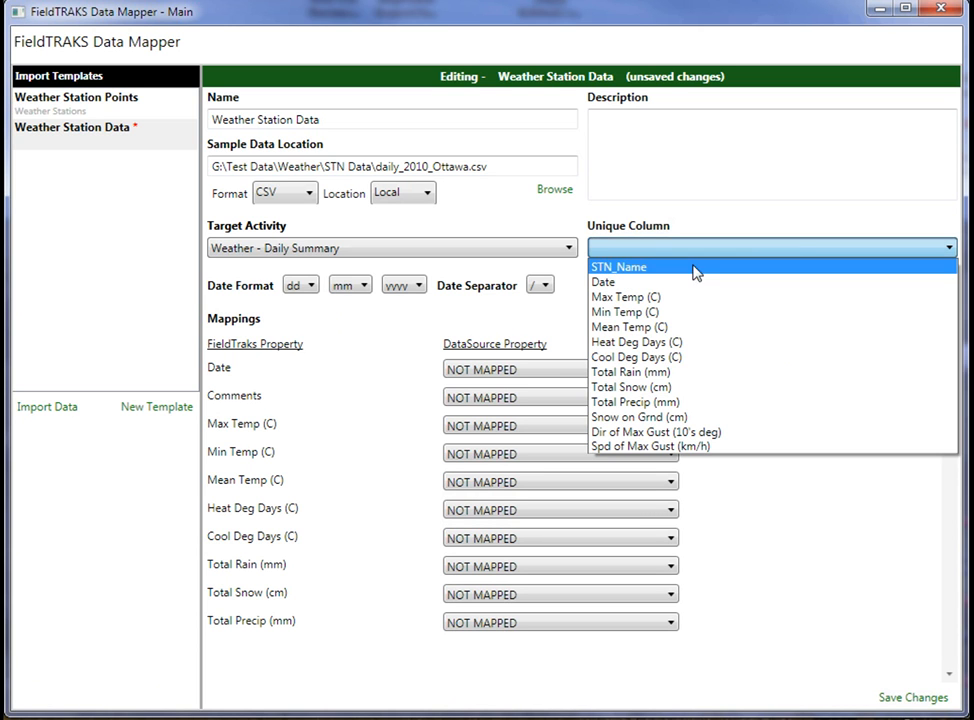
{"action": "left_click", "coordinate": [632, 267]}
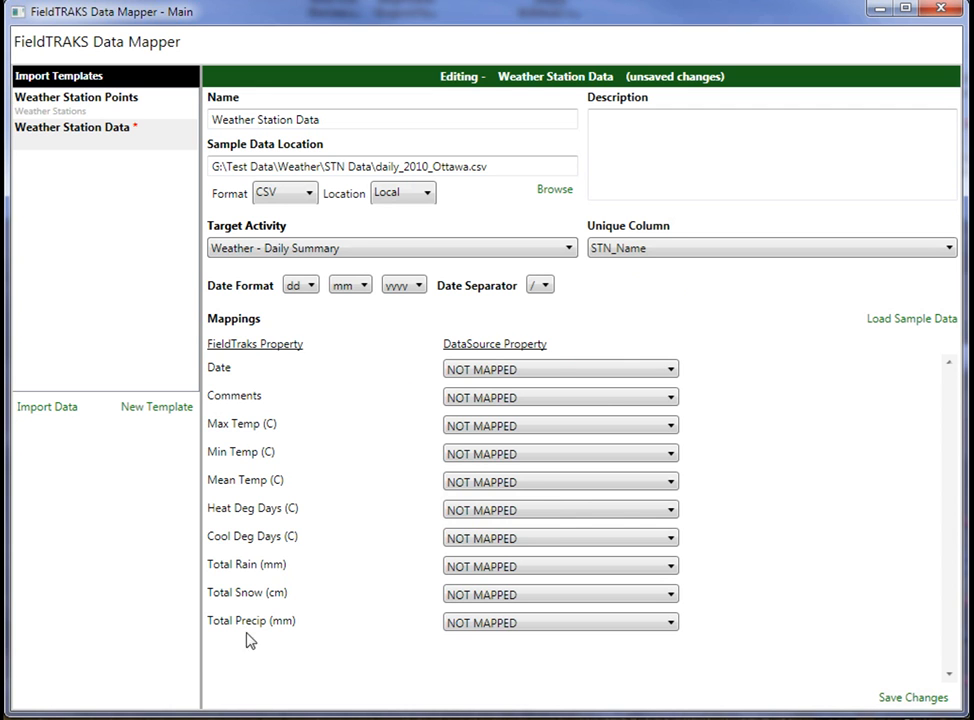
- Map the Date, Max Temp (C) and Min Temp (C) properties to the data source columns of the same names
{"action": "left_click", "coordinate": [538, 371]}
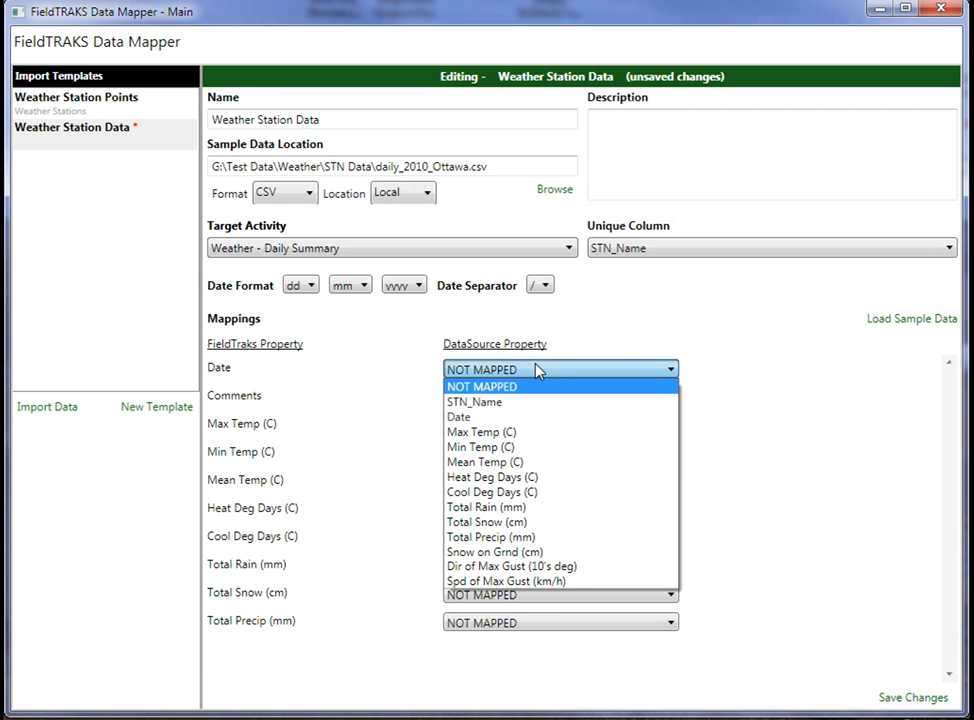
{"action": "left_click", "coordinate": [465, 416]}
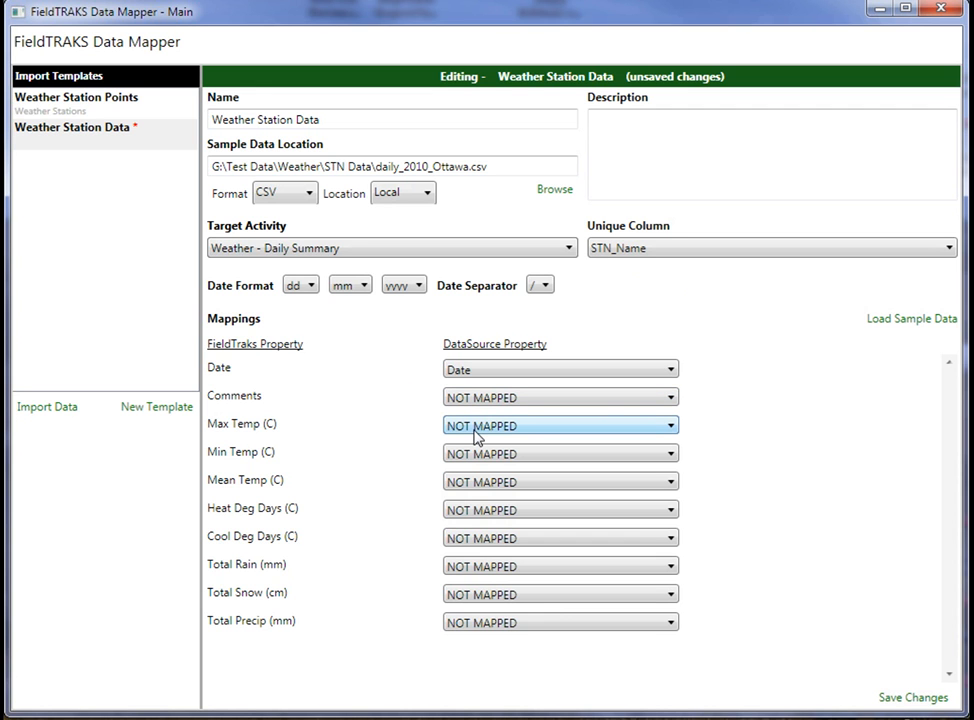
{"action": "left_click", "coordinate": [476, 430]}
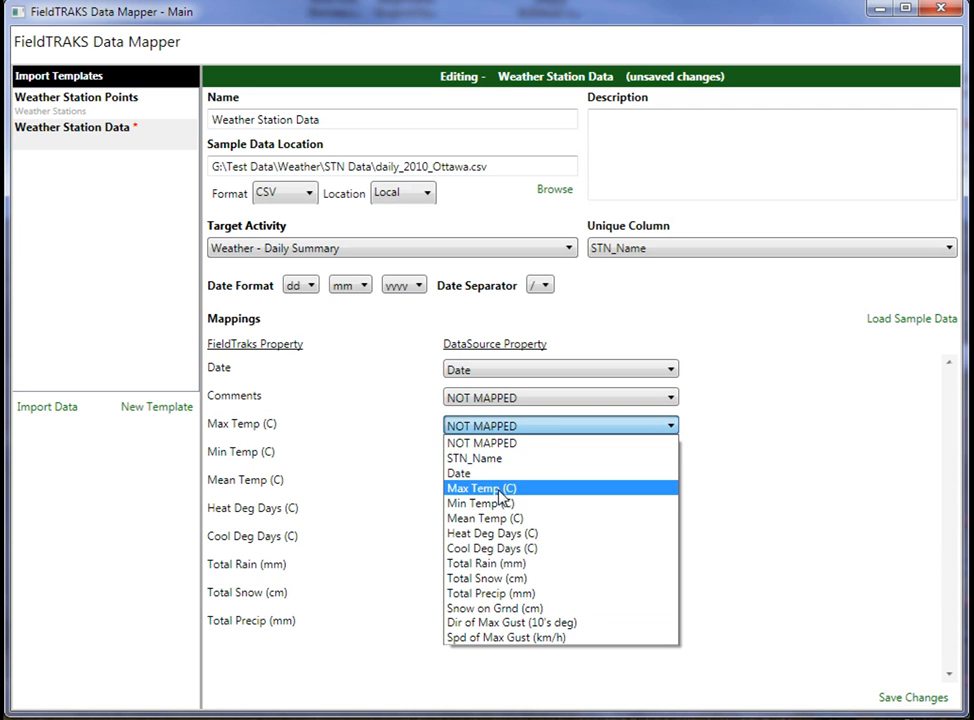
{"action": "left_click", "coordinate": [480, 488]}
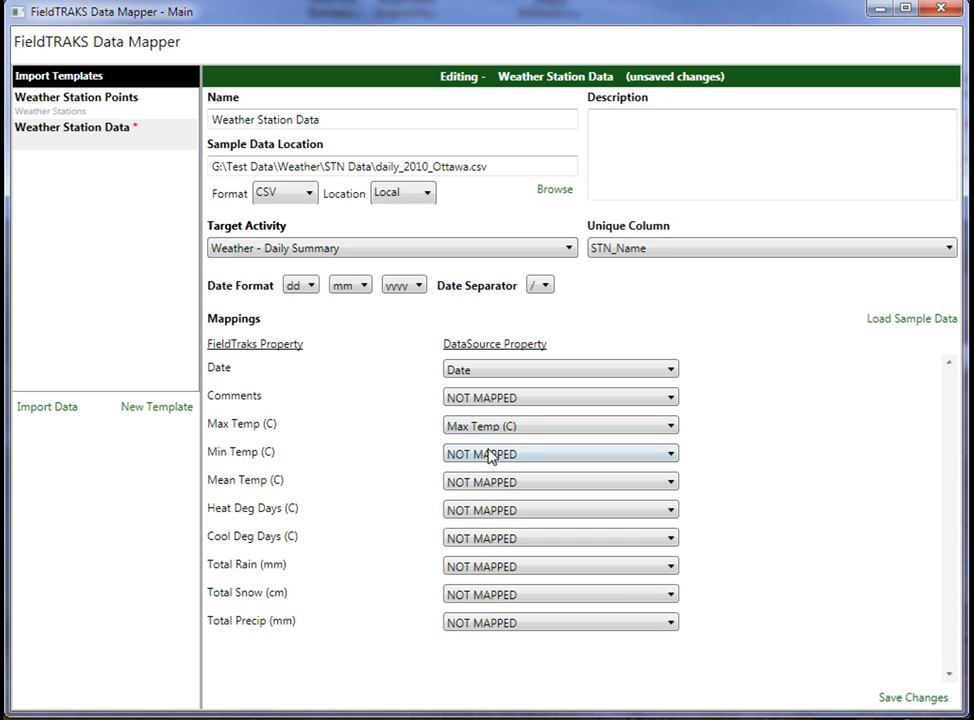
{"action": "left_click", "coordinate": [484, 458]}
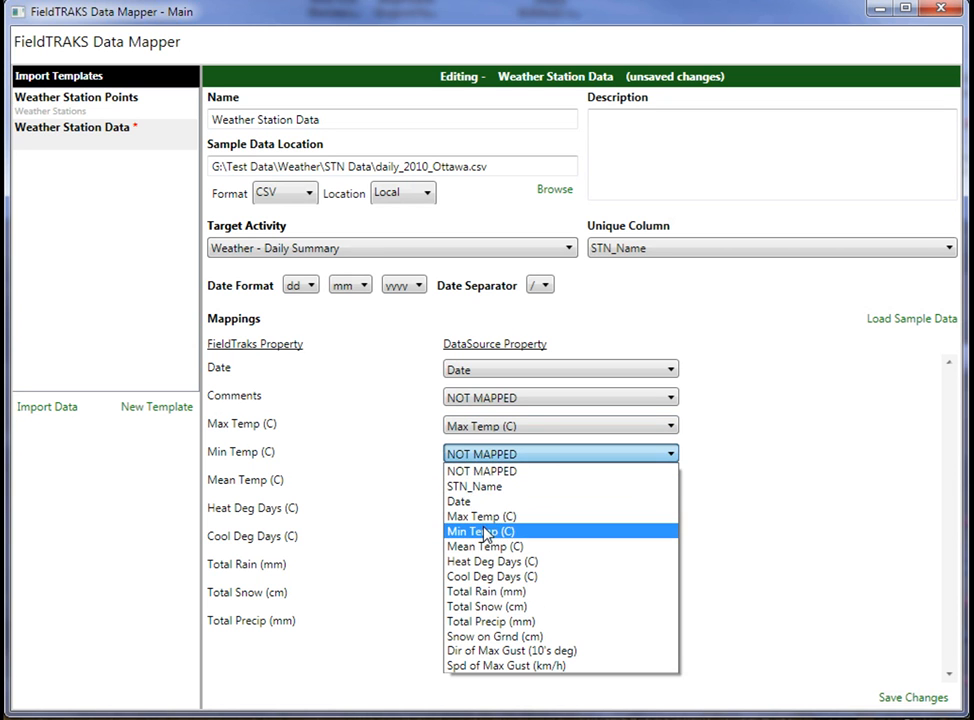
{"action": "left_click", "coordinate": [484, 533]}
- Map the mean temperature, heat and cool degree days, rain, snow and precipitation properties to their matching columns and save the template
{"action": "left_click", "coordinate": [497, 484]}
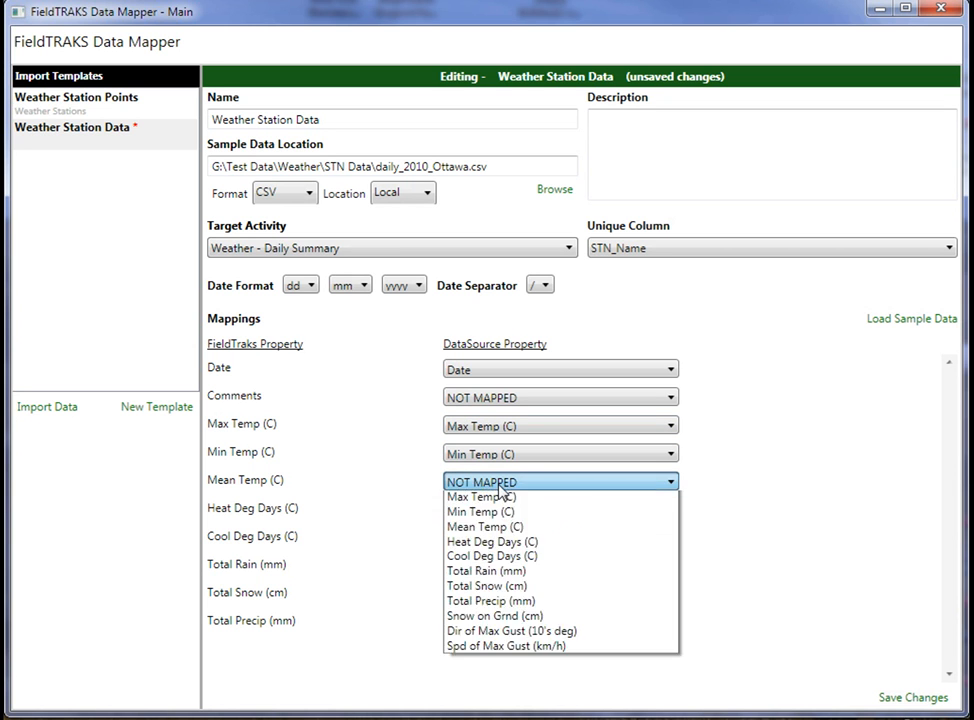
{"action": "left_click", "coordinate": [487, 575]}
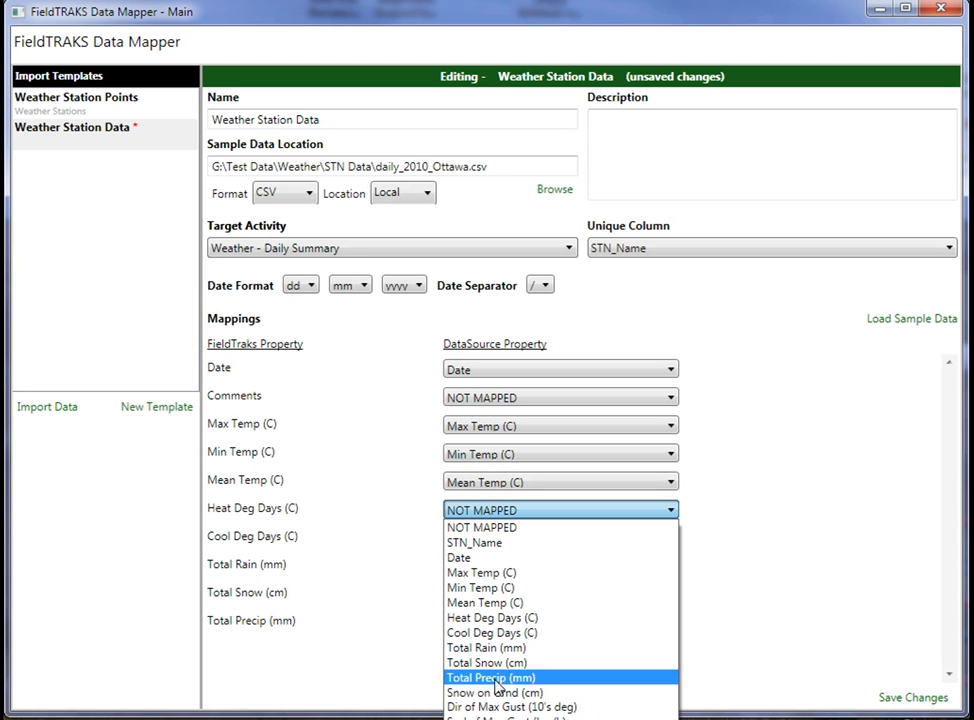
{"action": "left_click", "coordinate": [476, 620]}
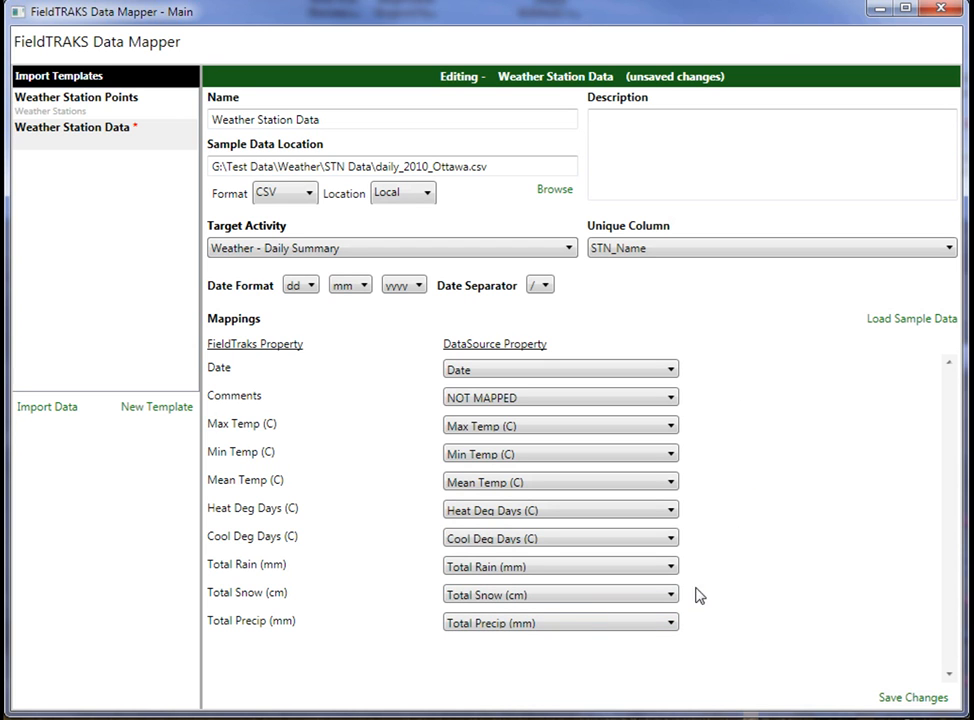
{"action": "left_click", "coordinate": [890, 700]}
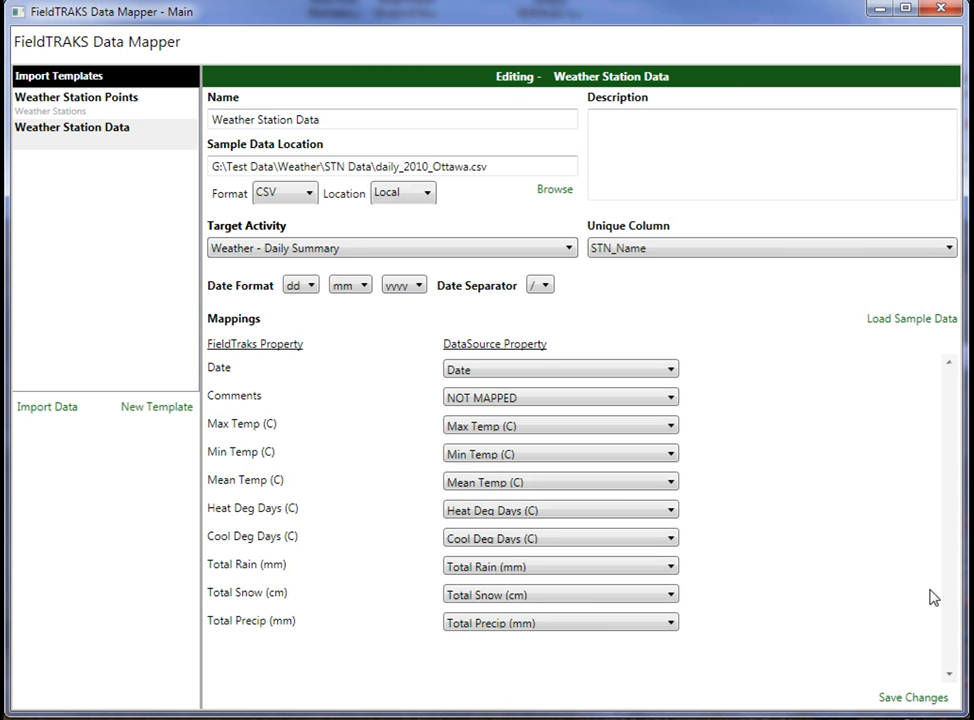
- Start a data import with the Weather Station Data template, using daily_2010_Ottawa.csv as the import file
{"action": "left_click", "coordinate": [57, 416]}
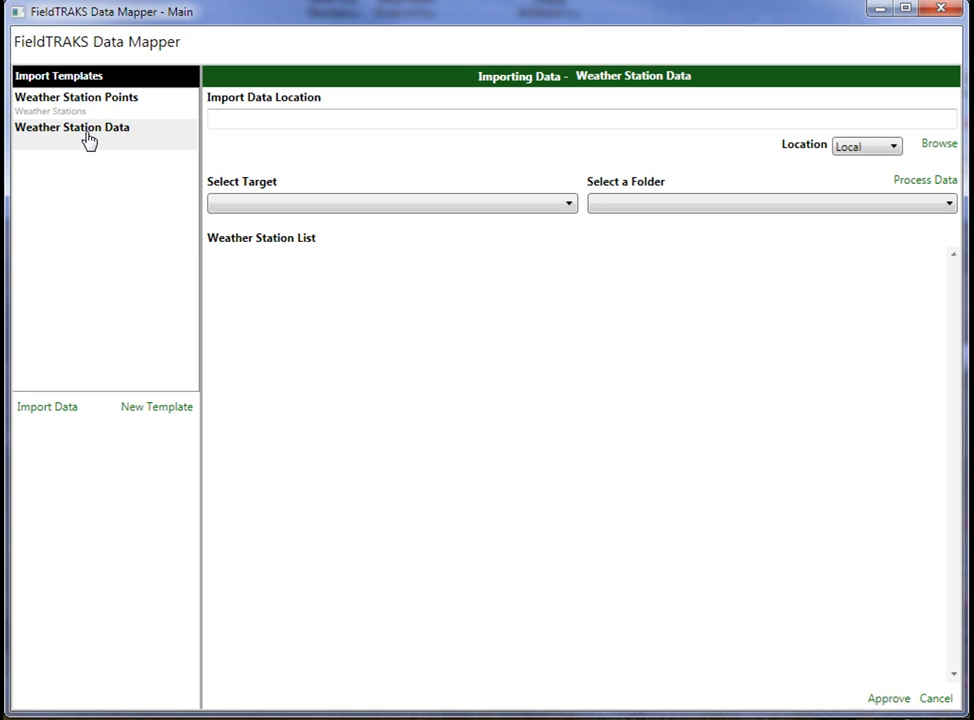
{"action": "left_click", "coordinate": [940, 147]}
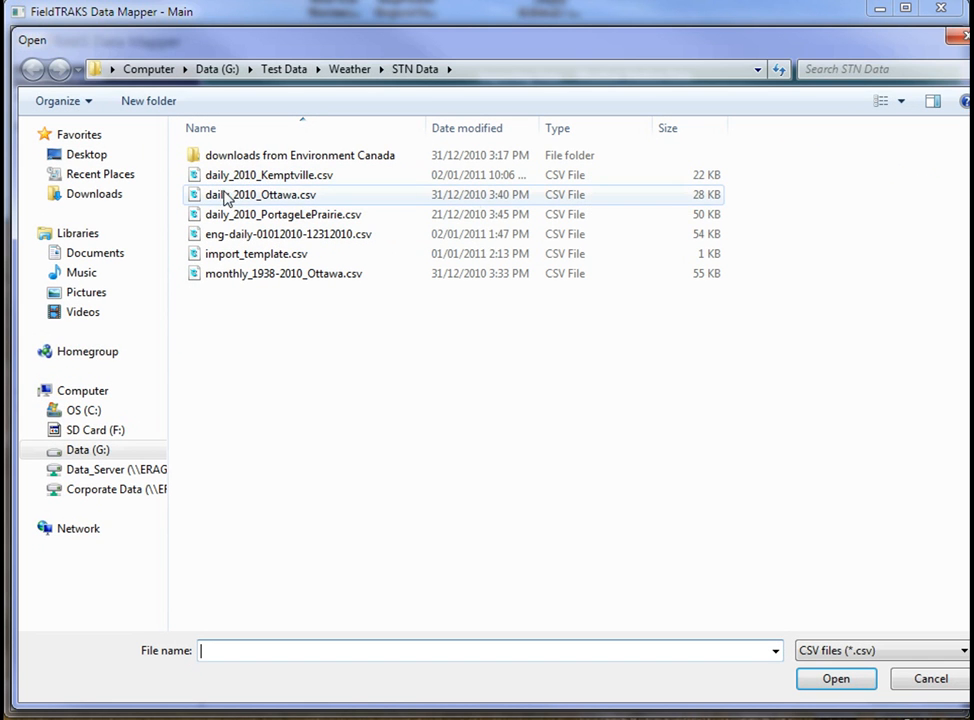
{"action": "left_click", "coordinate": [257, 195]}
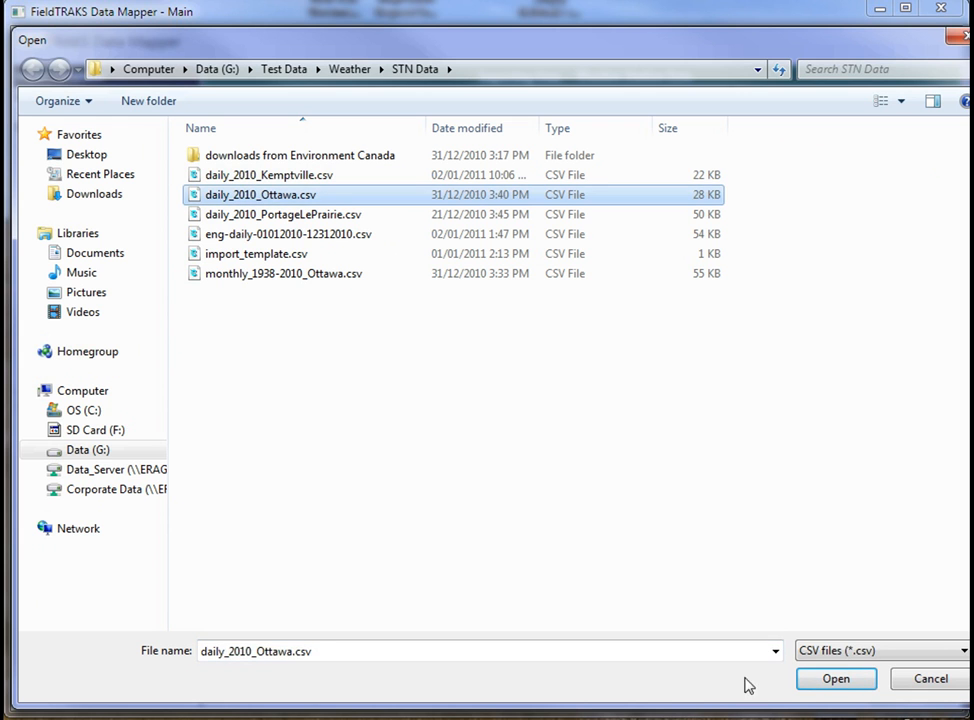
{"action": "left_click", "coordinate": [843, 688]}
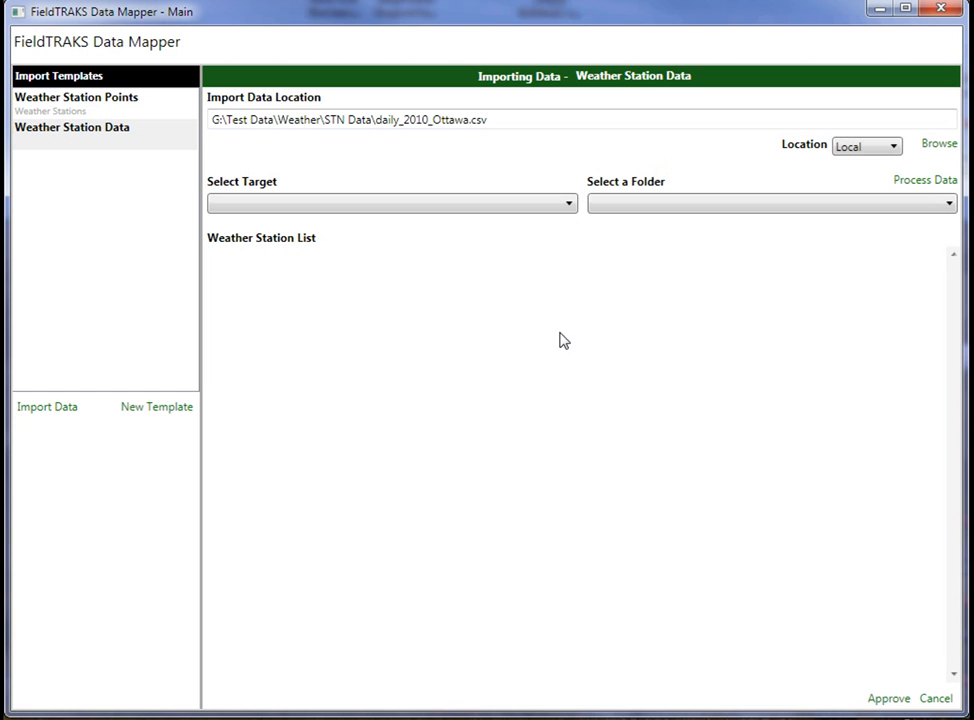
- Set the import target to Ottawa Valley and the folder to 2010, and process the data
{"action": "left_click", "coordinate": [394, 210]}
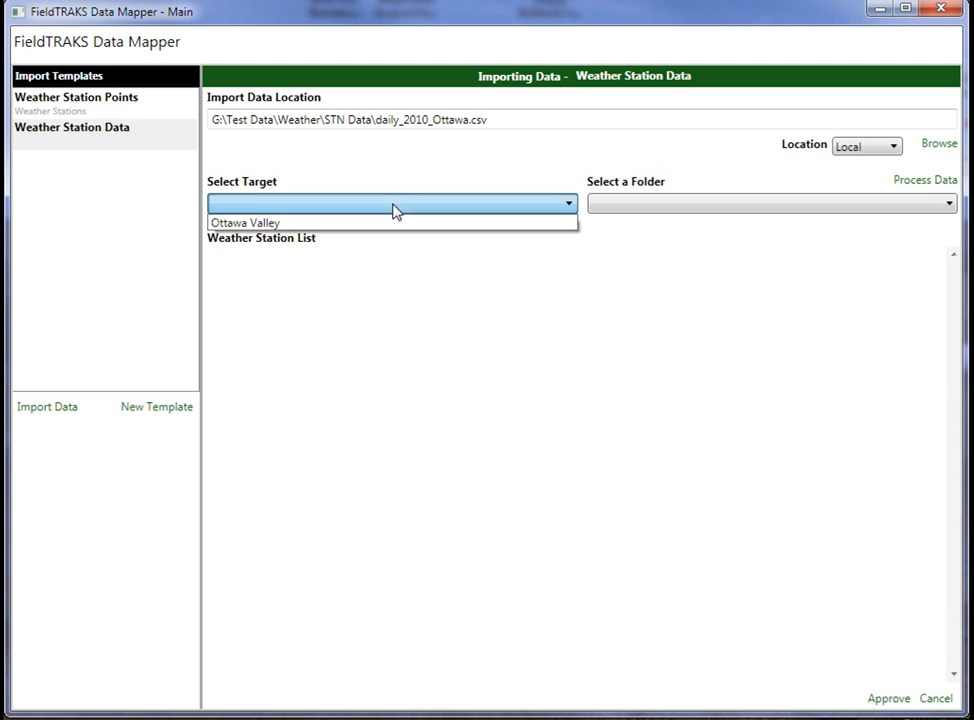
{"action": "left_click", "coordinate": [342, 224]}
{"action": "left_click", "coordinate": [635, 208]}
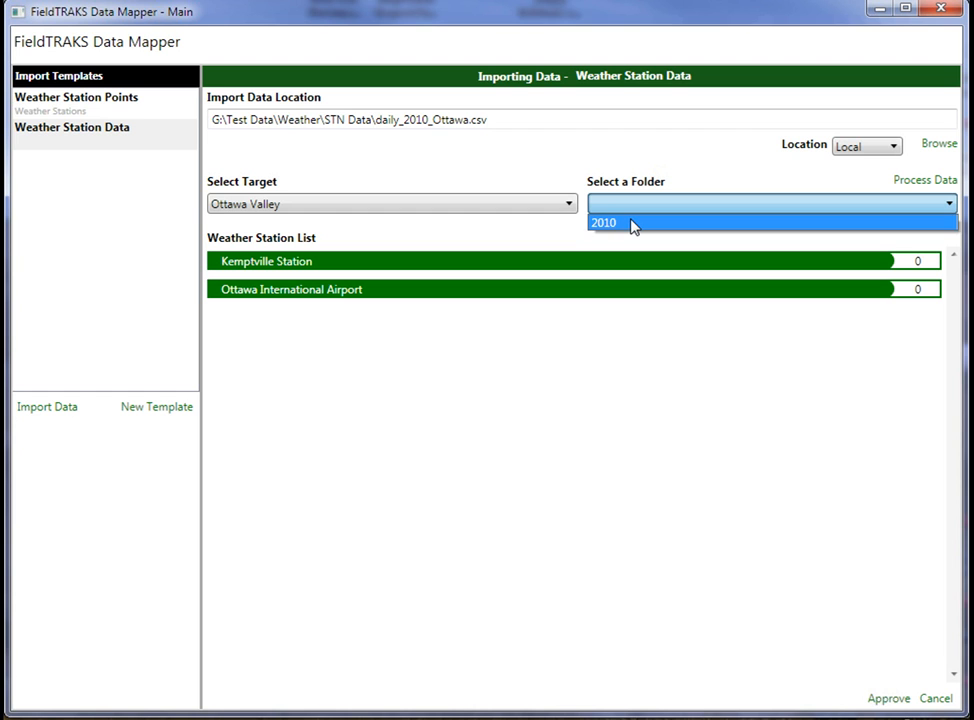
{"action": "left_click", "coordinate": [632, 224]}
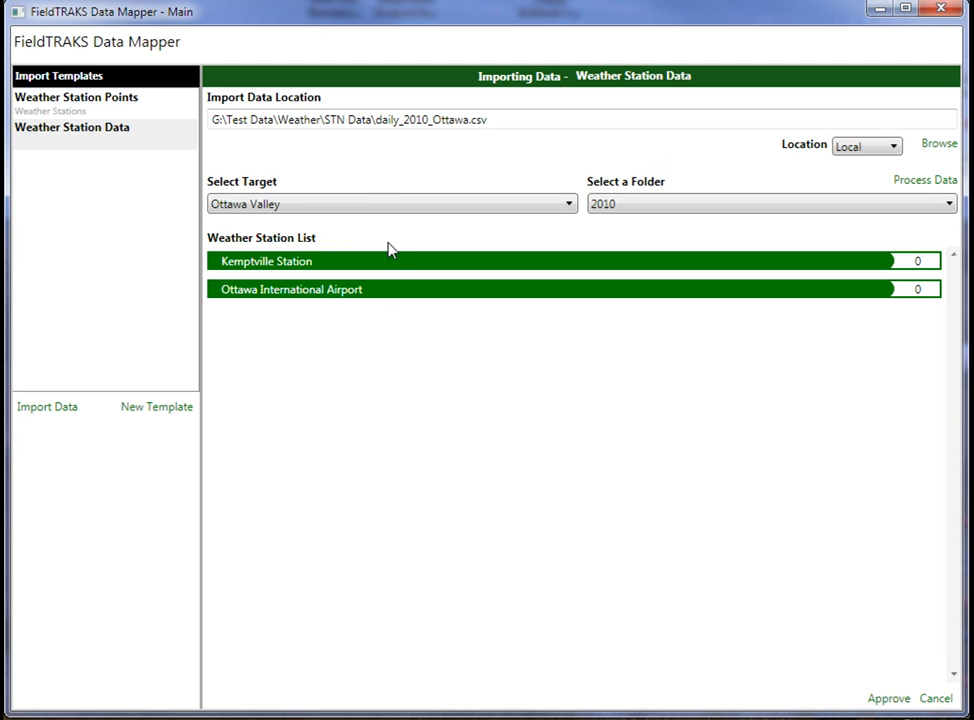
{"action": "left_click", "coordinate": [914, 187]}
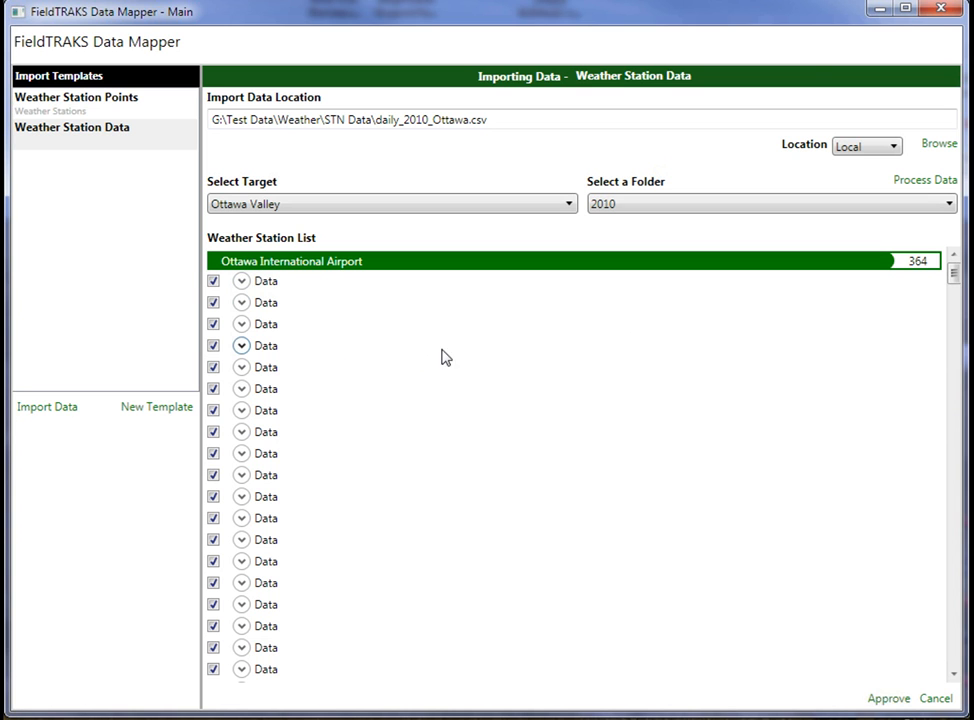
- Examine the mapped weather values of the first three Ottawa International Airport records
{"action": "mouse_move", "coordinate": [955, 287]}
{"action": "left_mouse_down"}
{"action": "mouse_move", "coordinate": [957, 278]}
{"action": "mouse_move", "coordinate": [952, 679]}
{"action": "mouse_move", "coordinate": [954, 272]}
{"action": "left_mouse_up"}
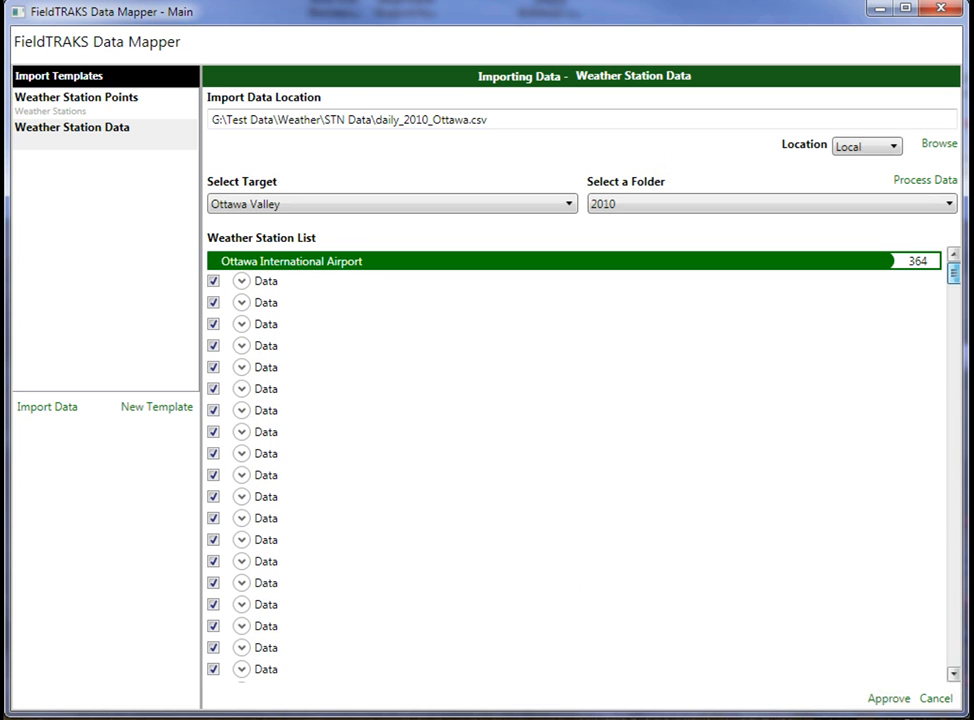
{"action": "left_click", "coordinate": [242, 282]}
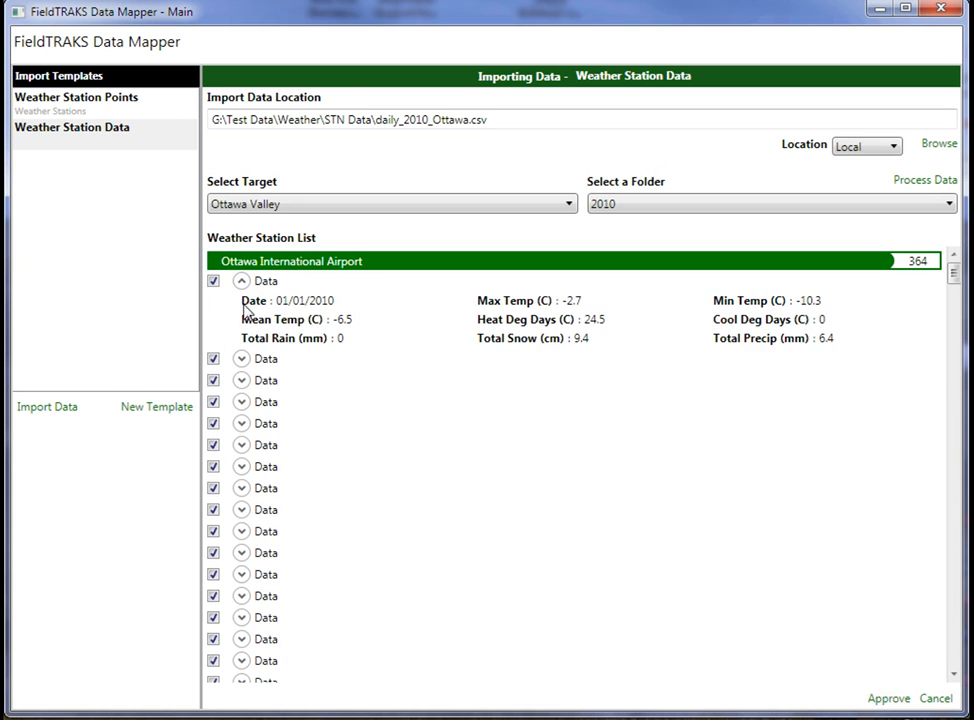
{"action": "left_click", "coordinate": [241, 359]}
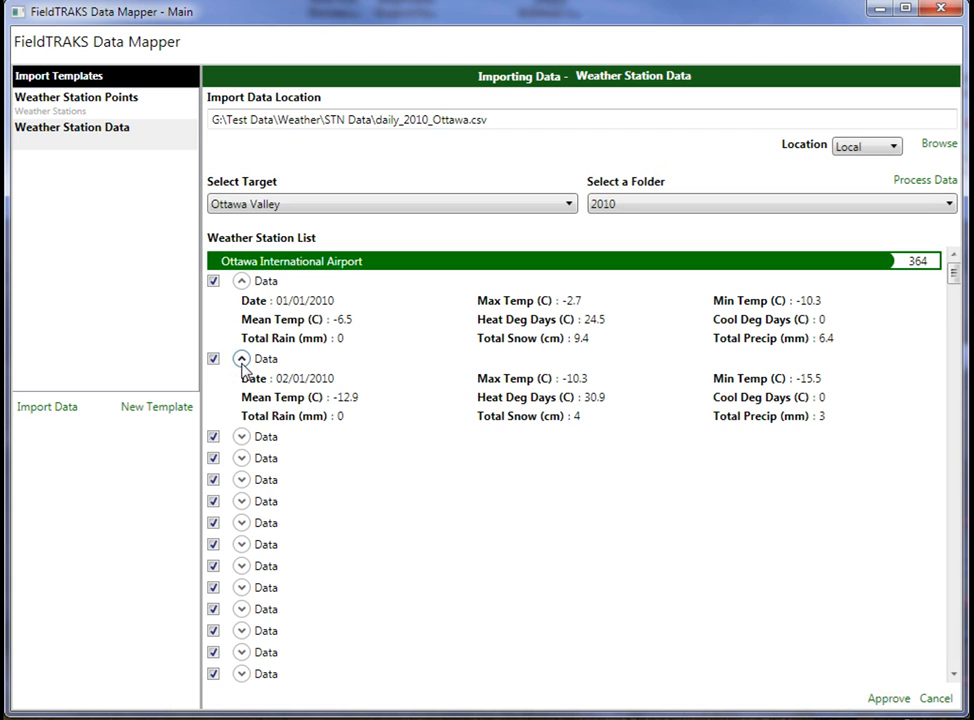
{"action": "left_click", "coordinate": [241, 437]}
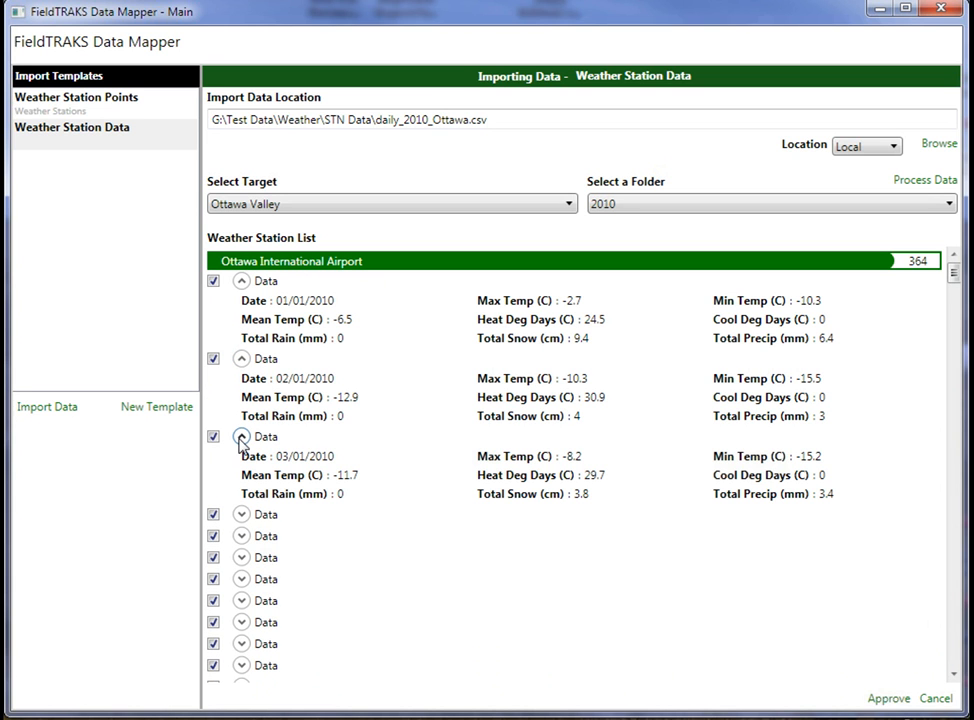
- Exclude the first three daily records from the import and include them again
{"action": "left_click", "coordinate": [214, 360]}
{"action": "left_click", "coordinate": [213, 281]}
{"action": "left_click", "coordinate": [214, 437]}
{"action": "left_click", "coordinate": [214, 437]}
{"action": "left_click", "coordinate": [213, 358]}
{"action": "left_click", "coordinate": [215, 282]}
- Approve the import of all processed Ottawa International Airport records
{"action": "left_click", "coordinate": [888, 700]}
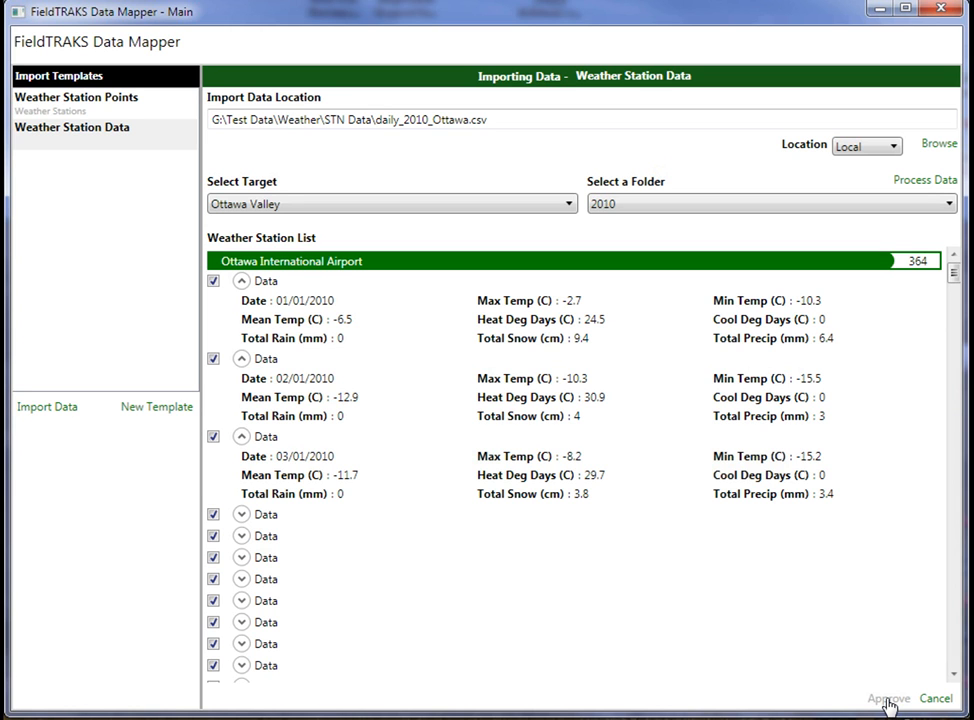
{"action": "left_click", "coordinate": [888, 700]}
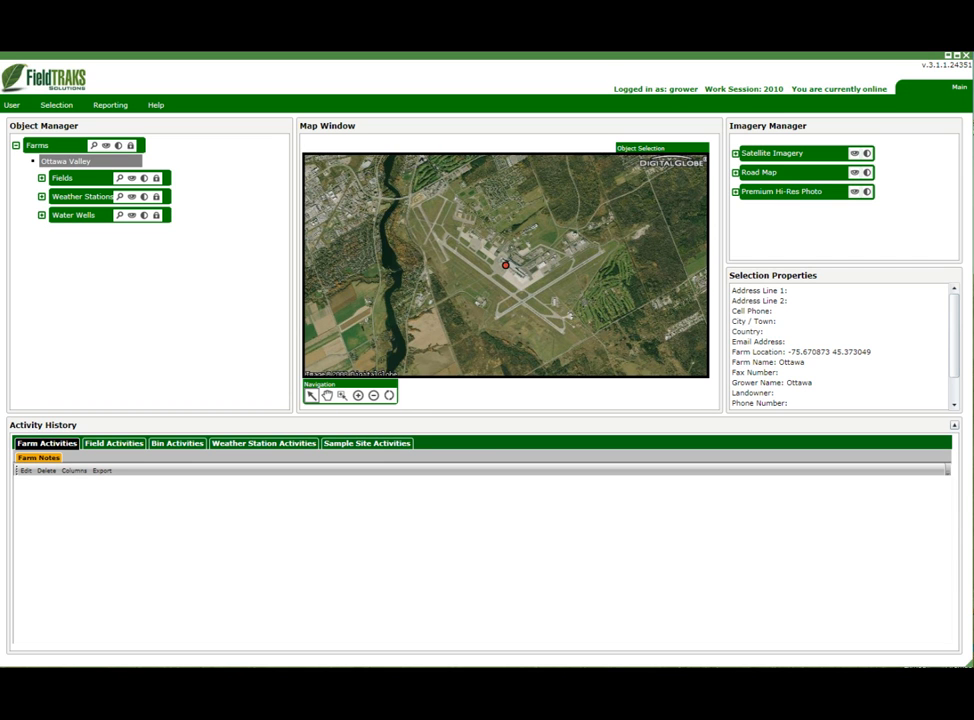
- In FieldTRAKS, view the Kemptville and Ottawa International Airport stations, and open the Ottawa Valley farm's Weather - Daily Summary records
{"action": "left_click", "coordinate": [41, 197]}
{"action": "left_click", "coordinate": [92, 214]}
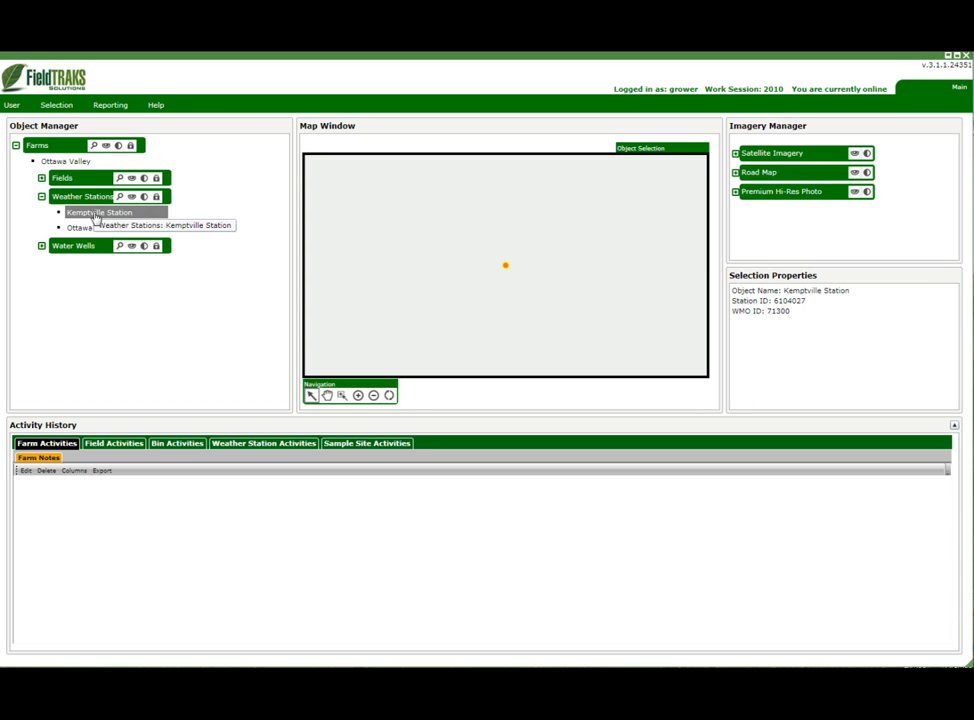
{"action": "left_click", "coordinate": [91, 230]}
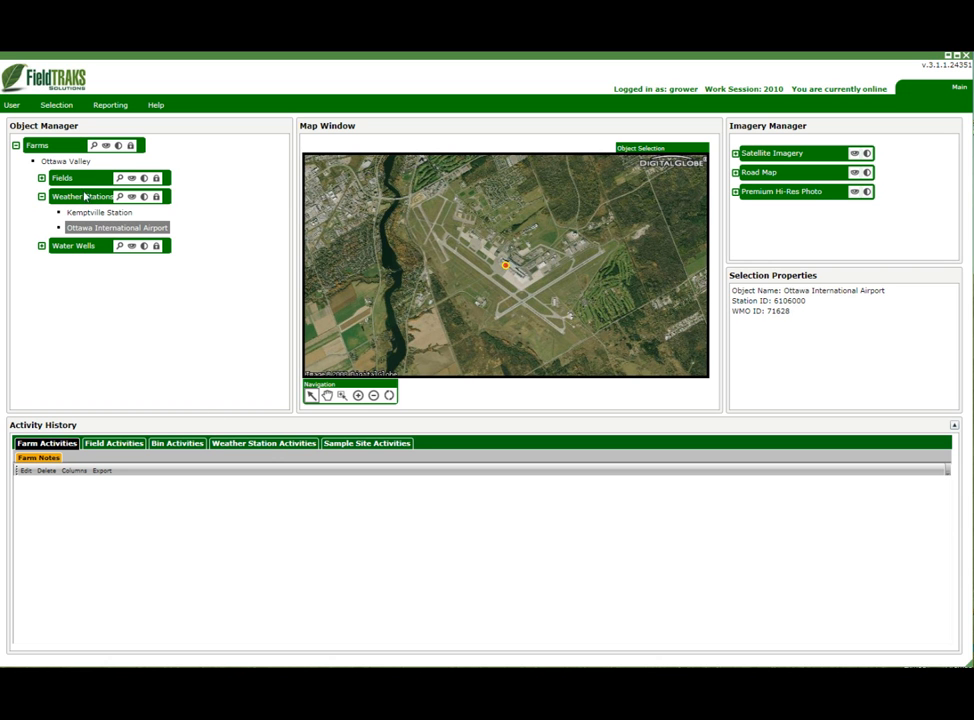
{"action": "left_click", "coordinate": [68, 163]}
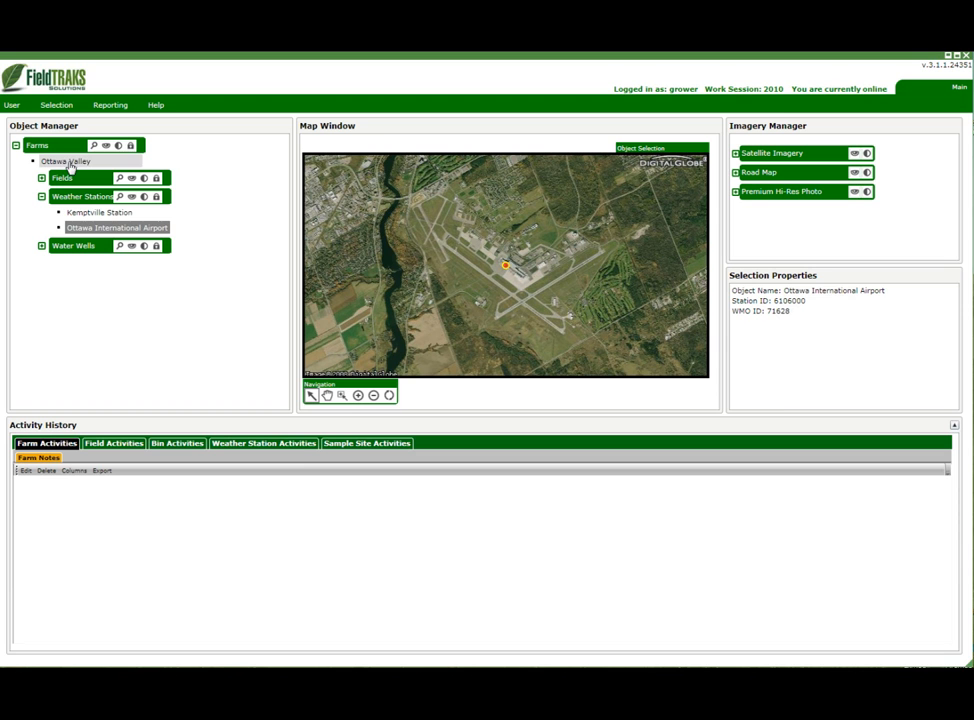
{"action": "left_click", "coordinate": [279, 446]}
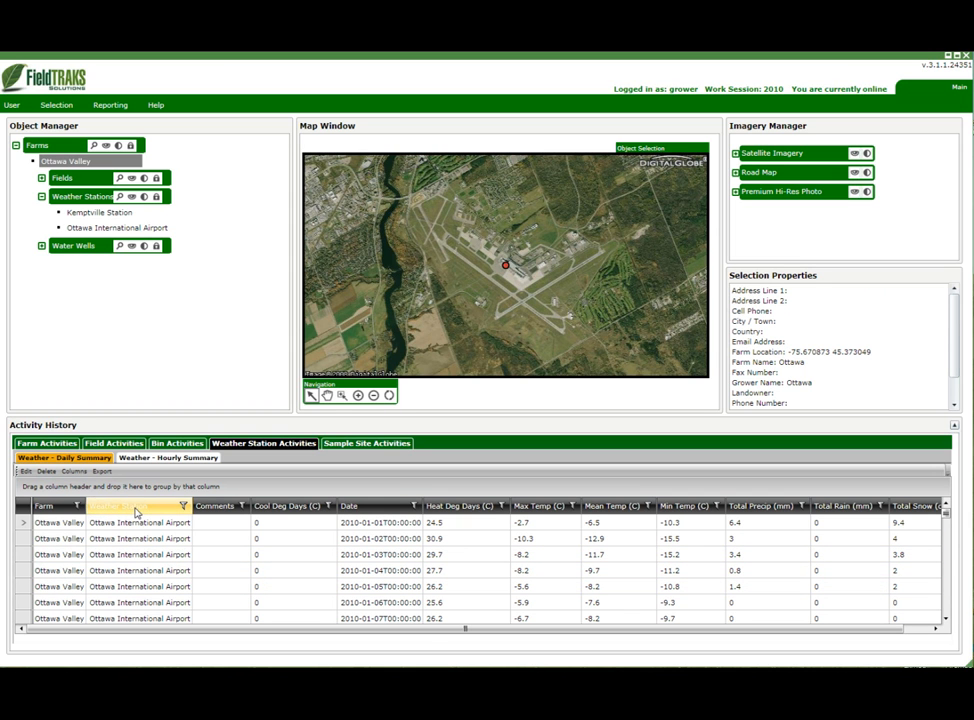
- Group the daily summary records by Weather Station to inspect both stations' groups, and remove the grouping
{"action": "left_click_drag", "start_coordinate": [135, 510], "coordinate": [78, 488]}
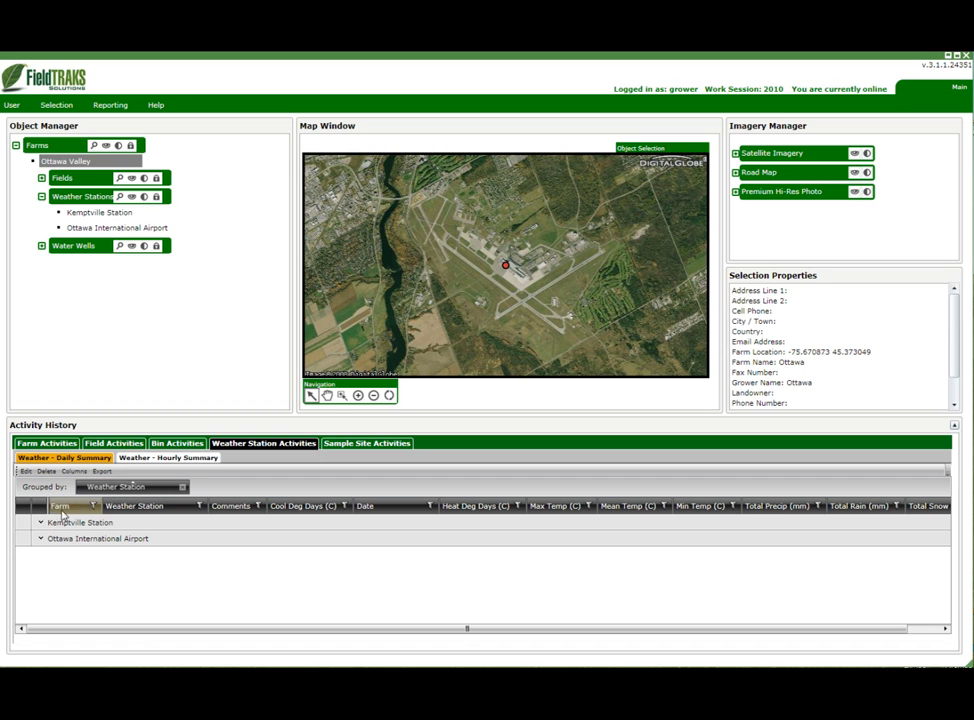
{"action": "left_click", "coordinate": [40, 523]}
{"action": "left_click", "coordinate": [40, 523]}
{"action": "left_click", "coordinate": [40, 538]}
{"action": "left_click", "coordinate": [40, 538]}
{"action": "left_click", "coordinate": [182, 487]}
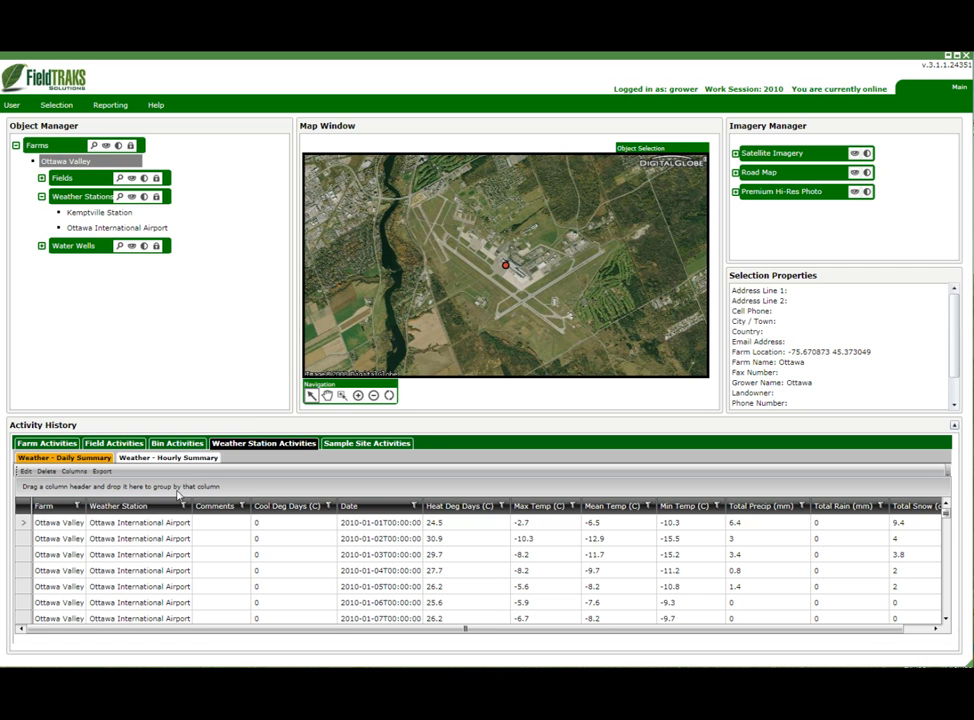
- Group the daily summary records by Date and examine the entries for 2010-09-10
{"action": "left_click_drag", "start_coordinate": [403, 515], "coordinate": [53, 490]}
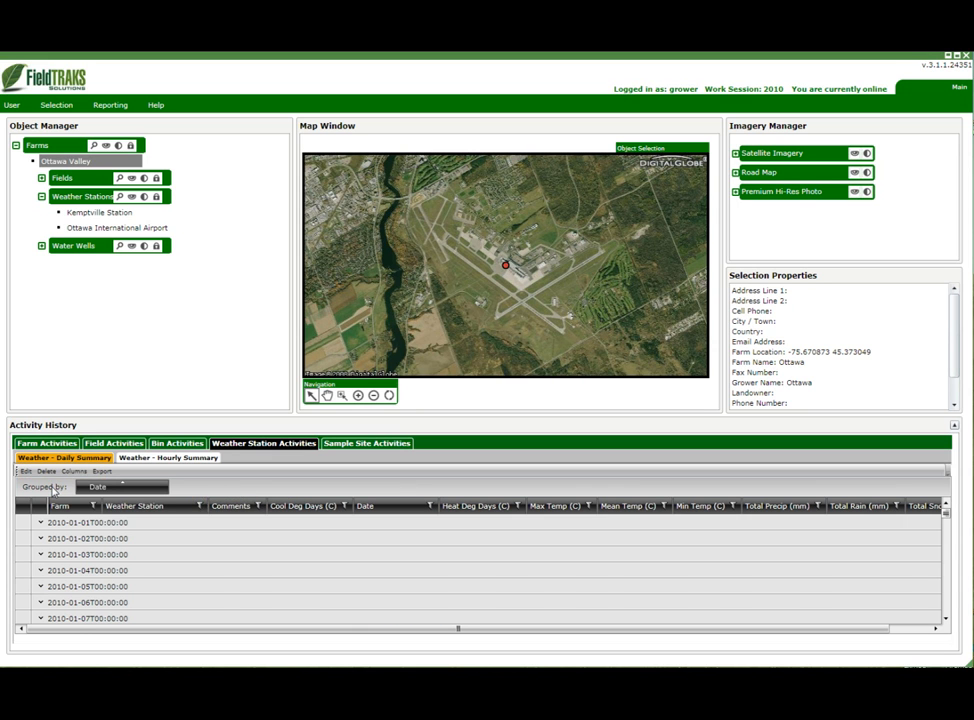
{"action": "left_click_drag", "start_coordinate": [946, 513], "coordinate": [945, 579]}
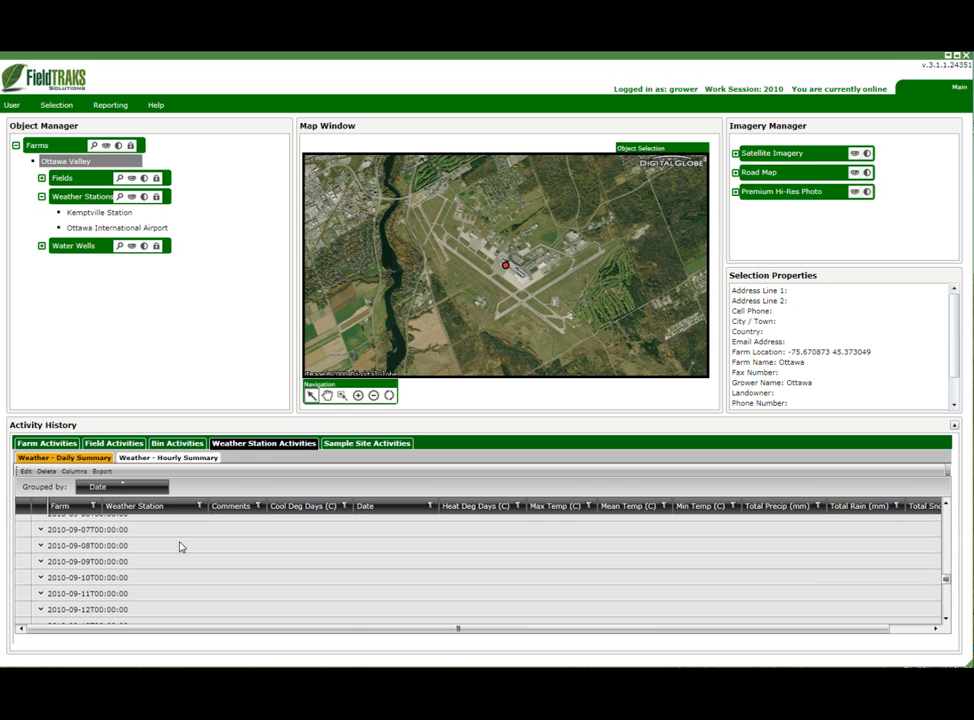
{"action": "left_click", "coordinate": [40, 578]}
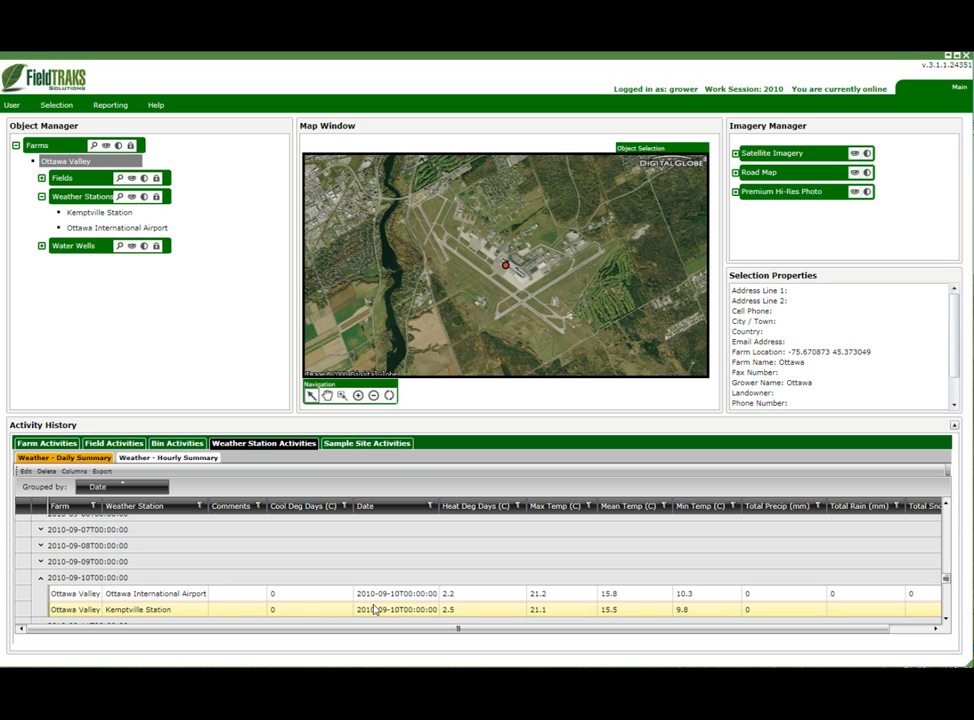
{"action": "left_click", "coordinate": [41, 578]}
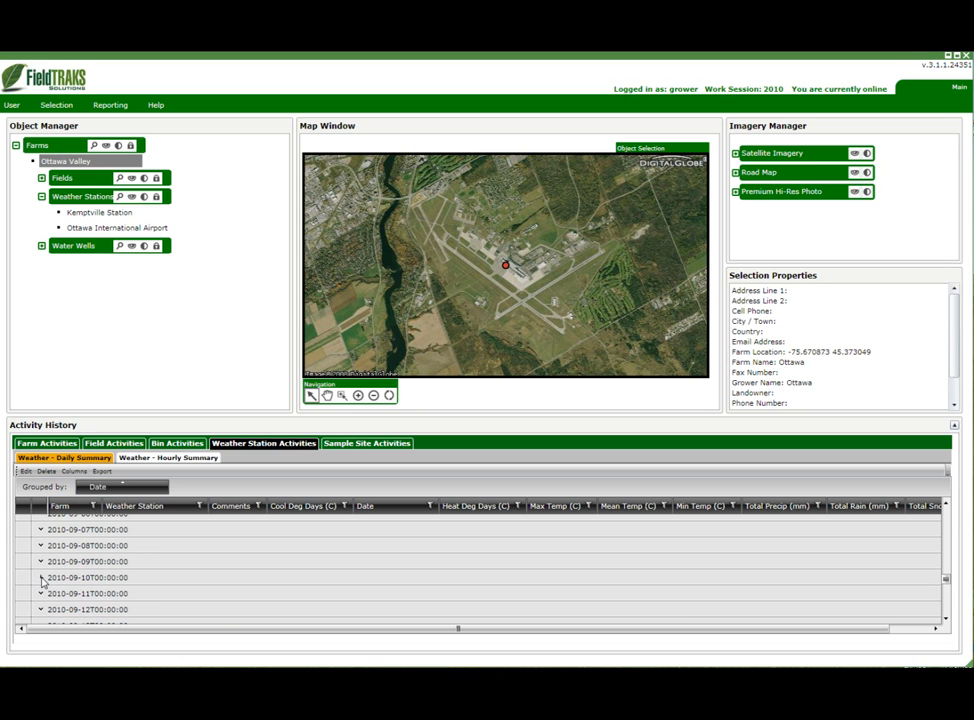
- Check the file types available for exporting the daily summary records, and leave without saving a file
{"action": "left_click", "coordinate": [101, 472]}
{"action": "left_click", "coordinate": [459, 482]}
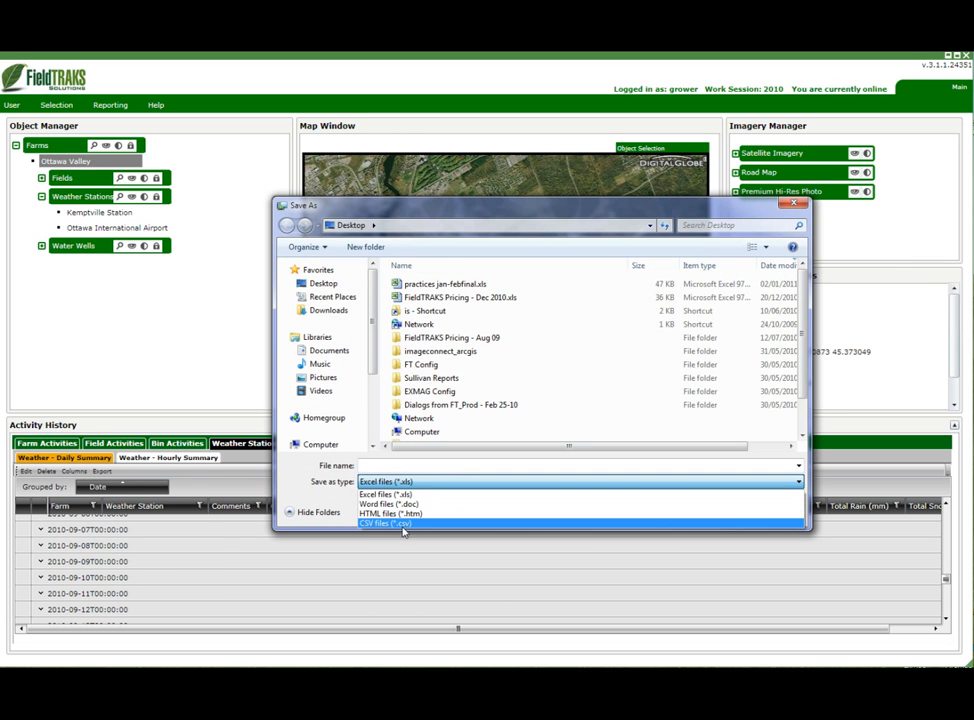
{"action": "left_click", "coordinate": [799, 208]}
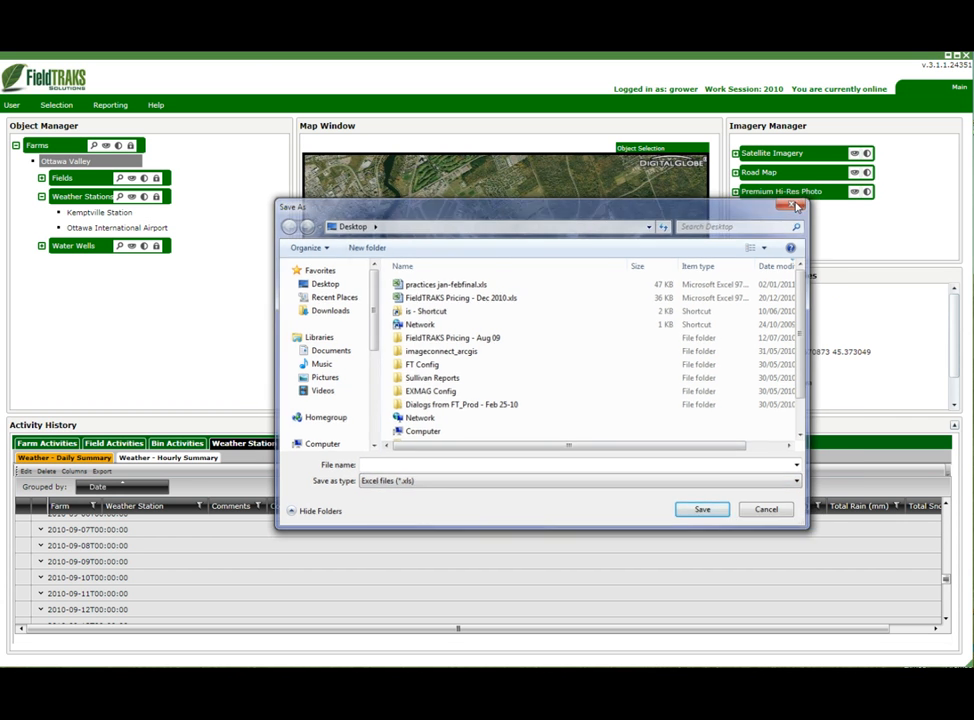
- Dismiss the export save dialog without saving, and open the filter options for the Daily Weather Summary custom report
{"action": "left_click", "coordinate": [799, 208]}
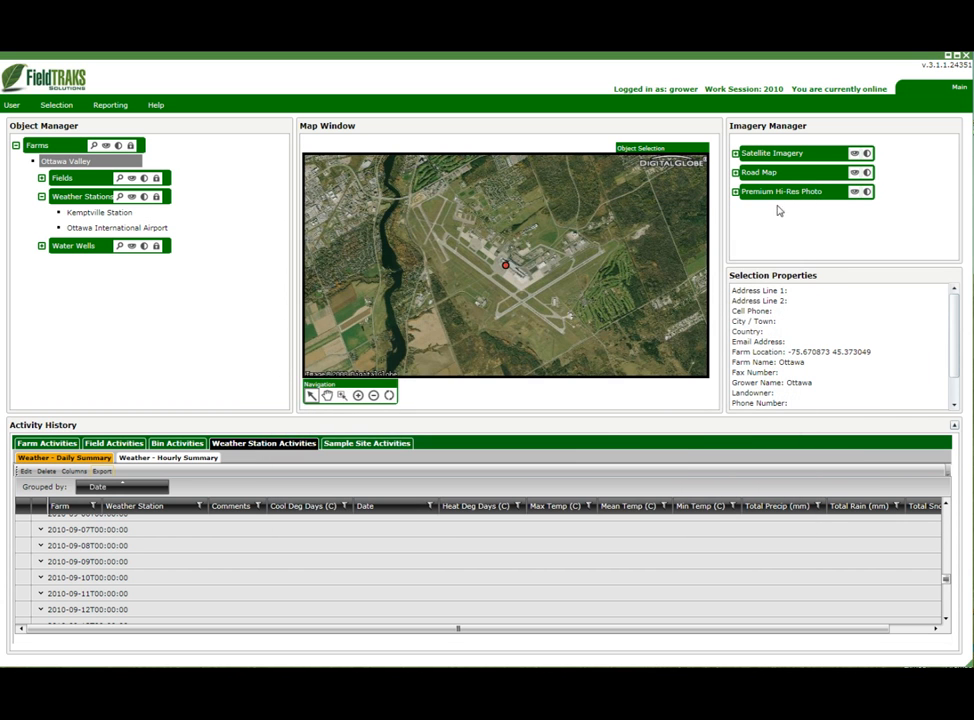
{"action": "left_click", "coordinate": [121, 112]}
{"action": "mouse_move", "coordinate": [145, 121]}
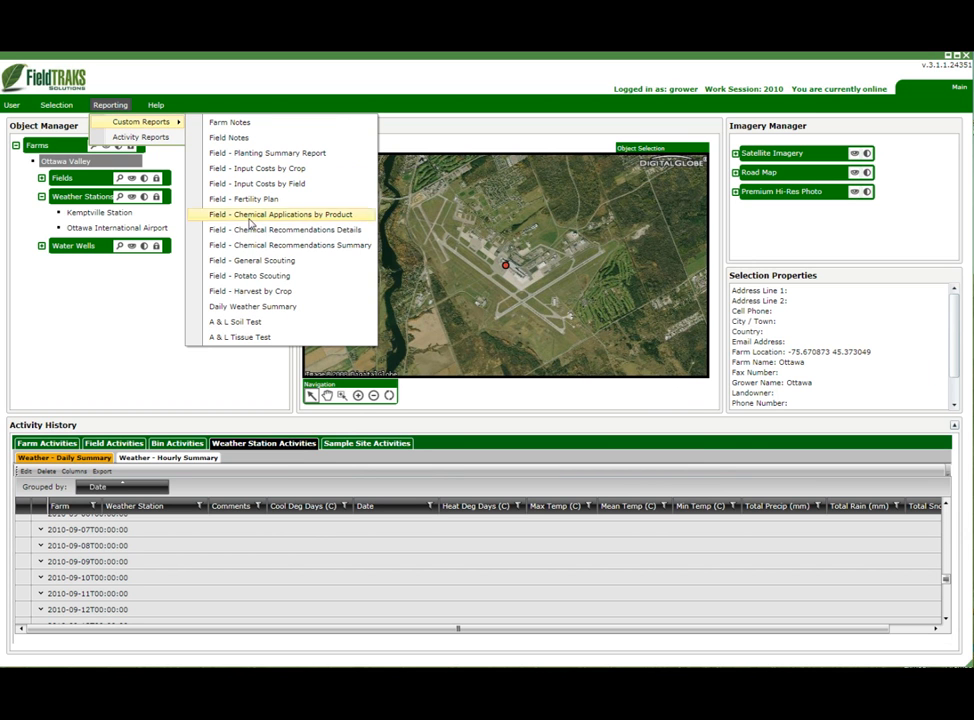
{"action": "left_click", "coordinate": [259, 311]}
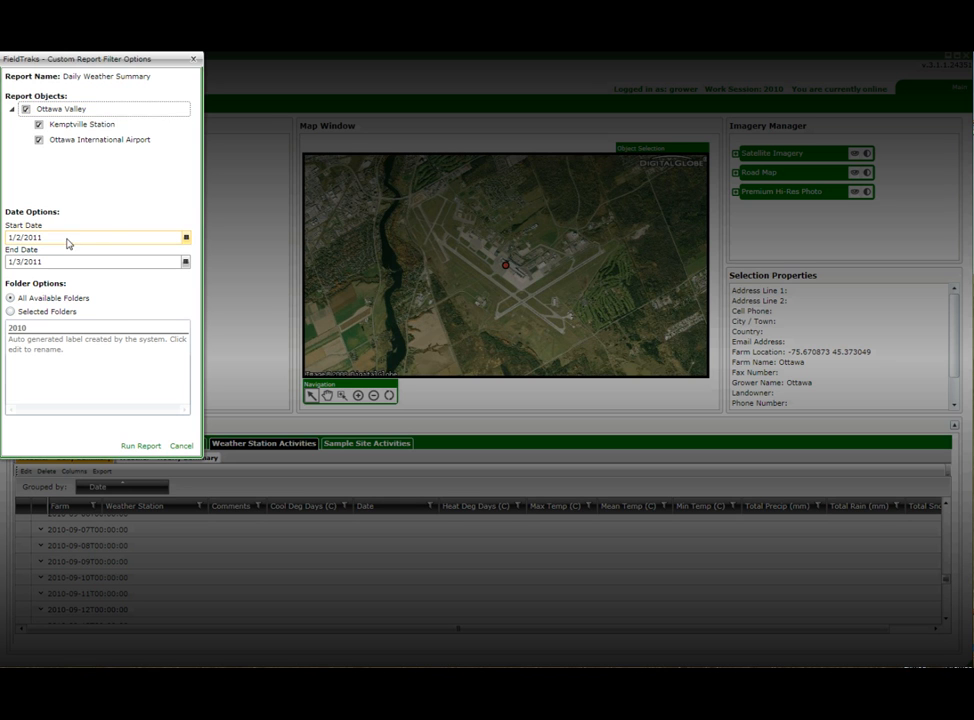
- Run the Daily Weather Summary report from 7/1/2010 to 7/15/2010, and enlarge the report window to fit both stations' tables
{"action": "left_click_drag", "start_coordinate": [9, 237], "coordinate": [109, 240]}
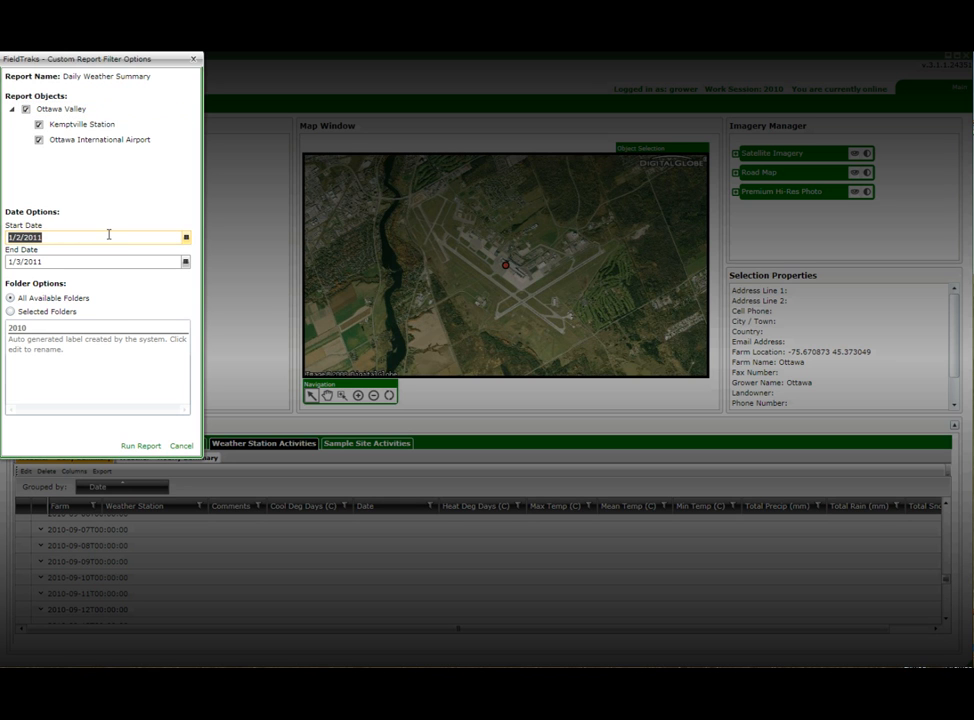
{"action": "type", "text": "7"}
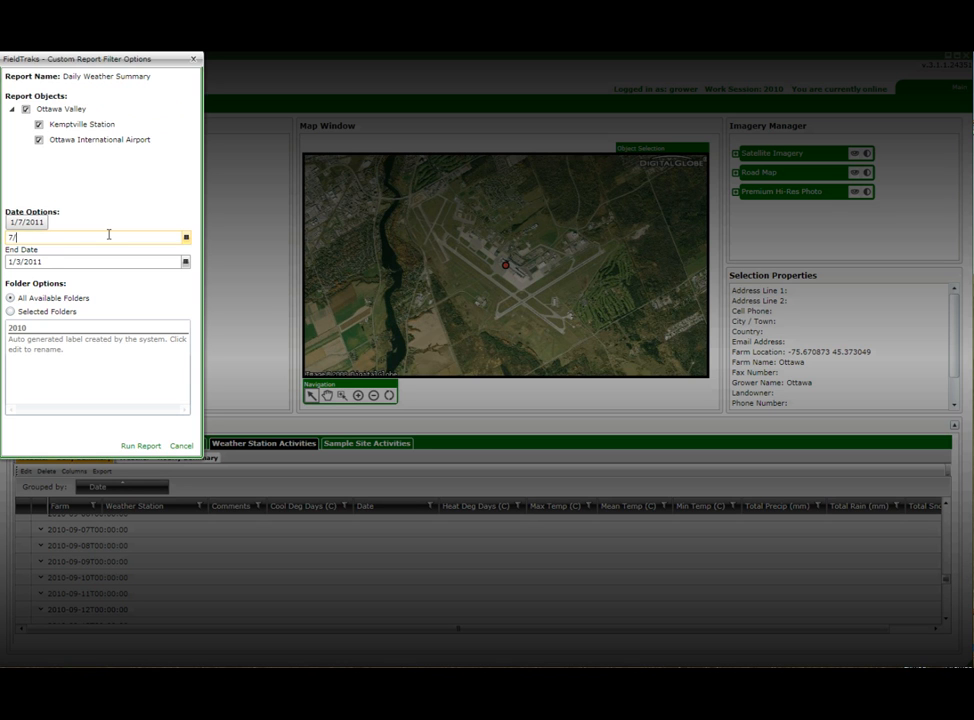
{"action": "type", "text": "/1"}
{"action": "type", "text": "/2010"}
{"action": "key", "text": "Tab"}
{"action": "type", "text": "7/15/2010"}
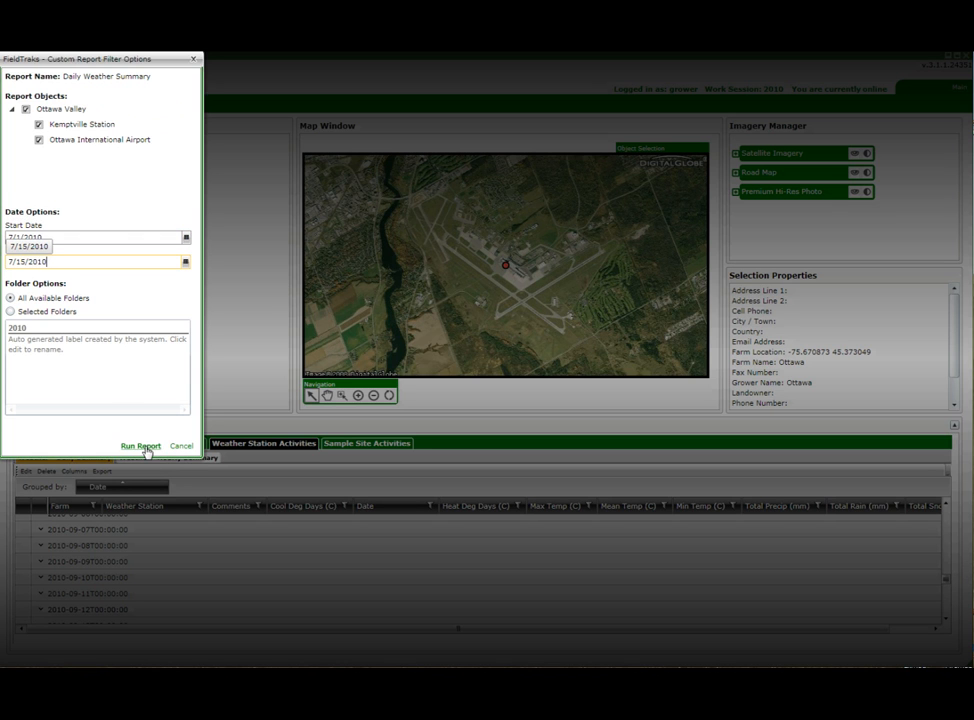
{"action": "left_click", "coordinate": [145, 450]}
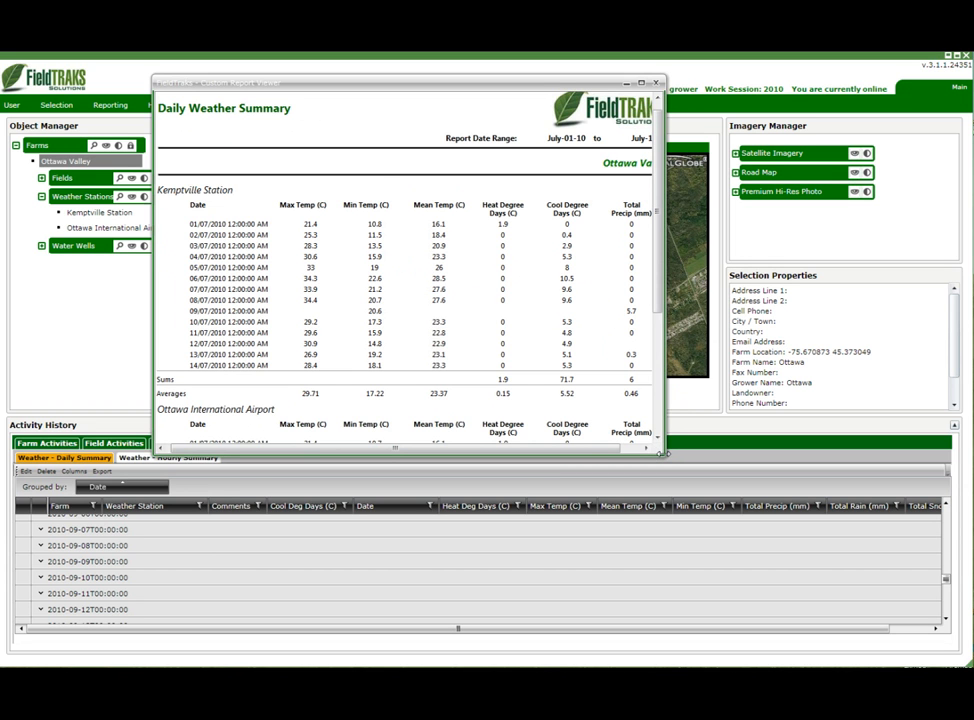
{"action": "left_click_drag", "start_coordinate": [668, 457], "coordinate": [790, 624]}
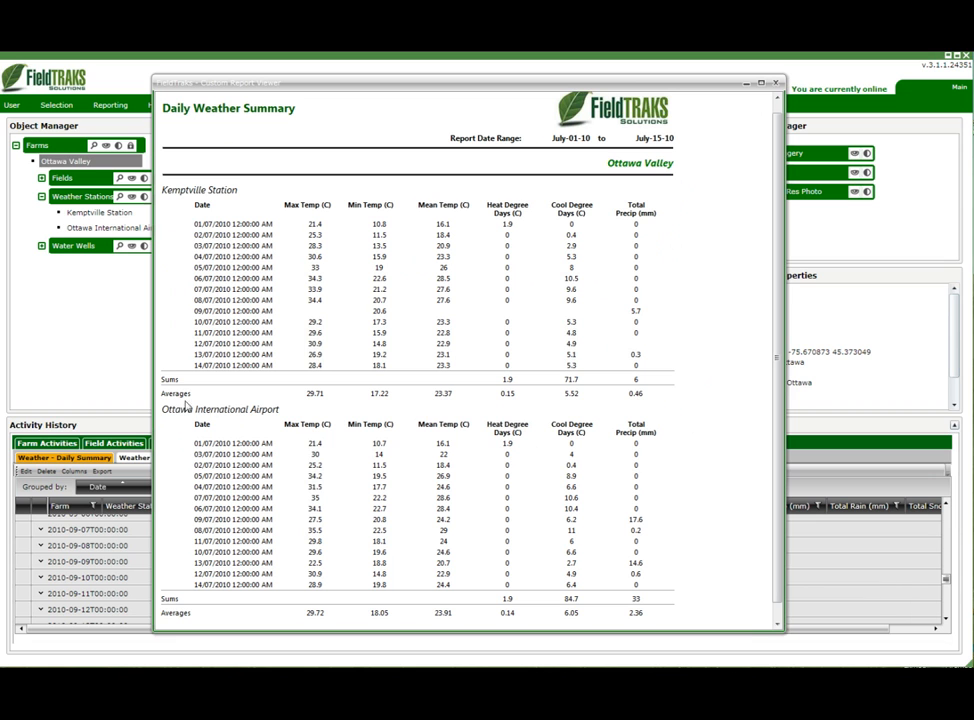